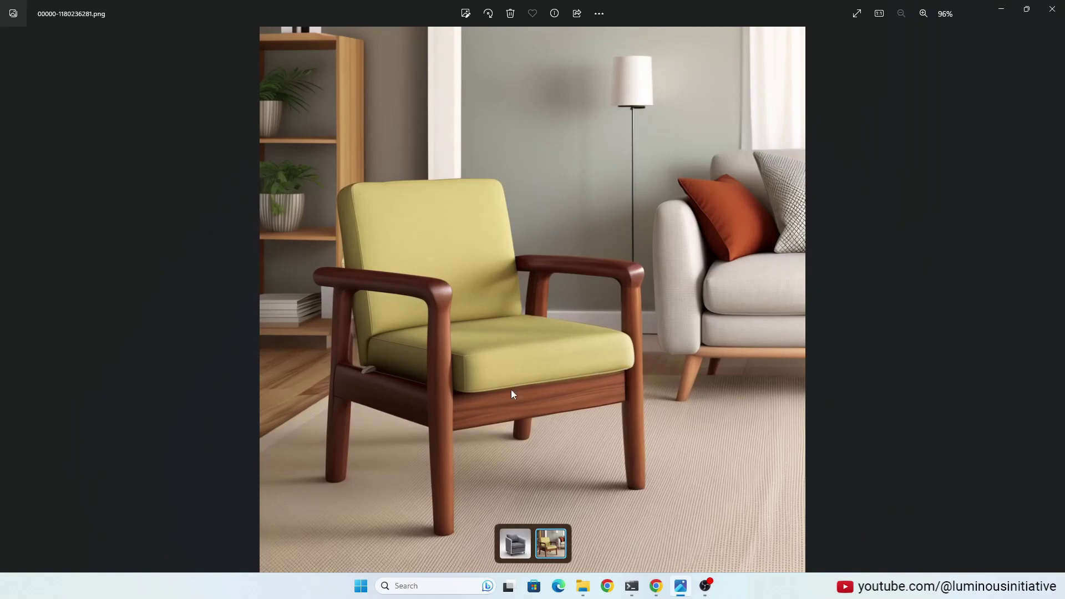
Step: Show the grey armchair image 00001-83736628.png in the Photos viewer
{"action": "left_click", "coordinate": [511, 547]}
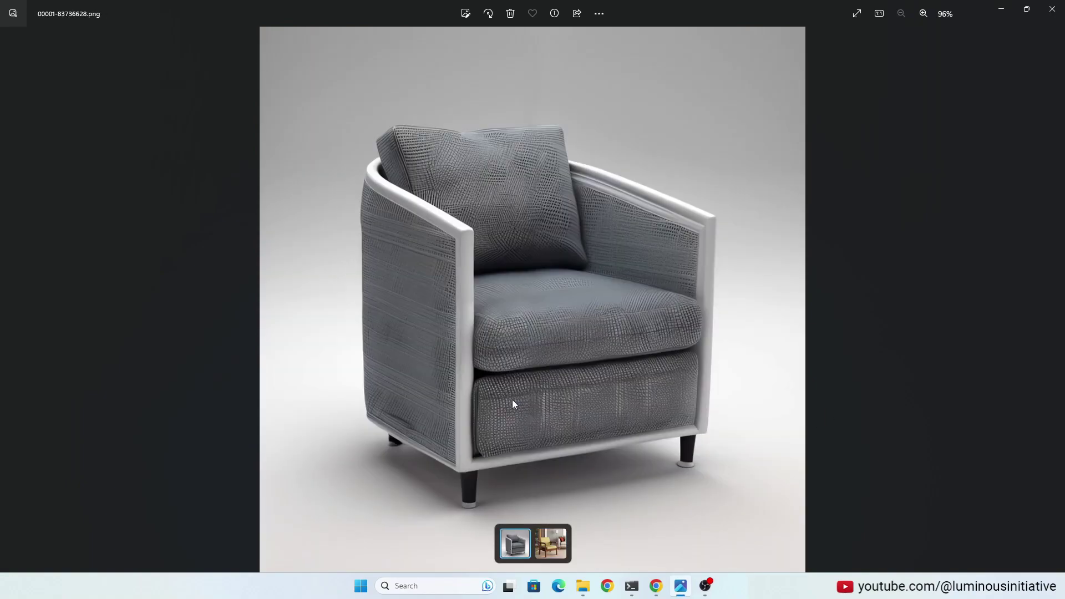
Step: Close Photos, list installed extensions and open the canvas-zoom GitHub link in a new tab
{"action": "key", "text": "alt+F4"}
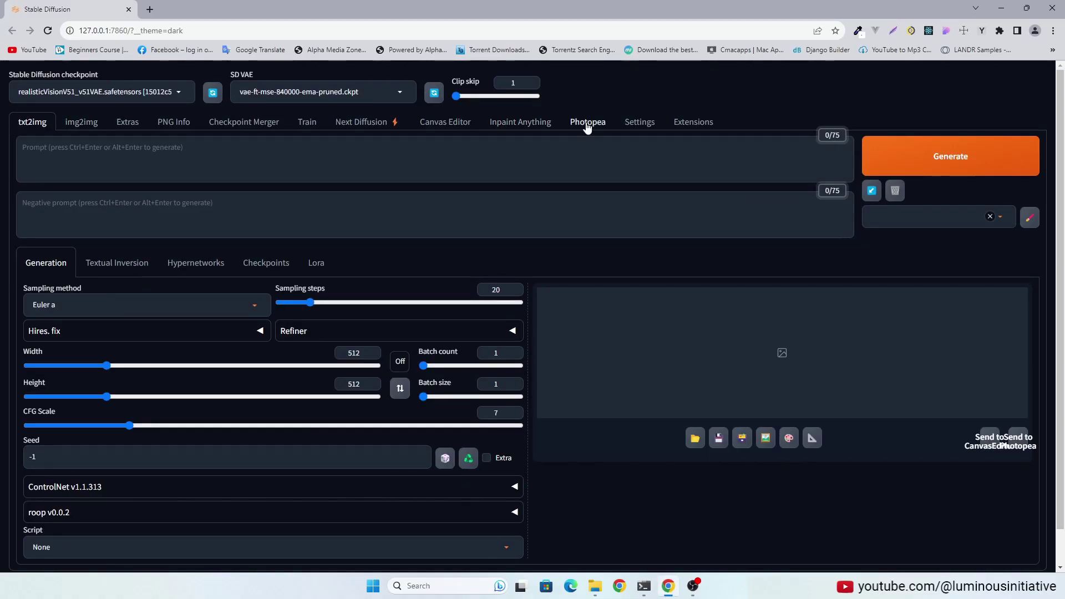
{"action": "left_click", "coordinate": [677, 124]}
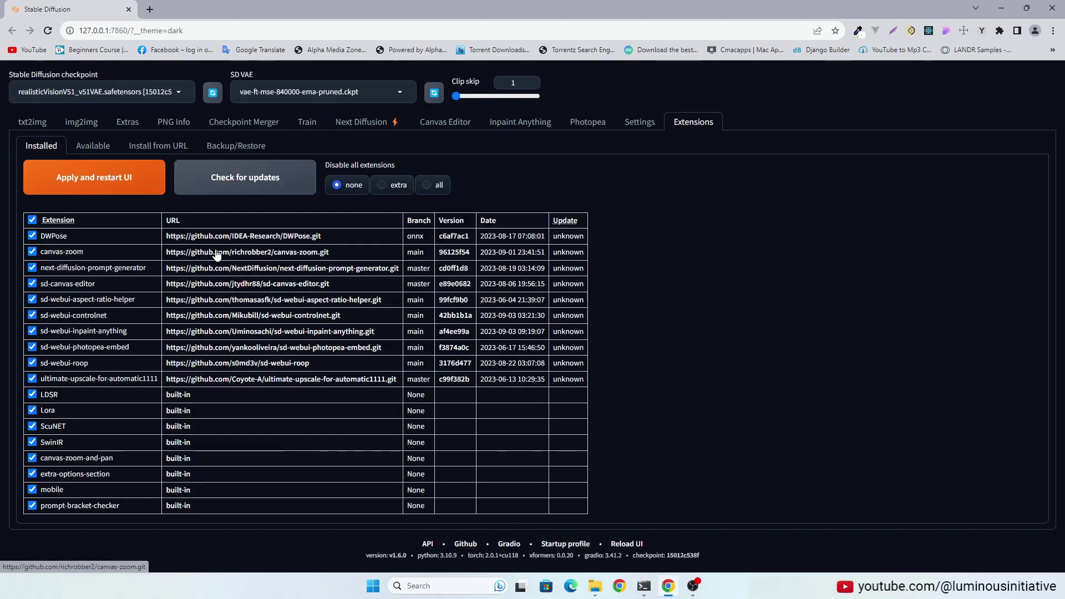
{"action": "middle_click", "coordinate": [258, 253]}
Step: Look through the canvas-zoom repository page, then close it
{"action": "left_click", "coordinate": [202, 9]}
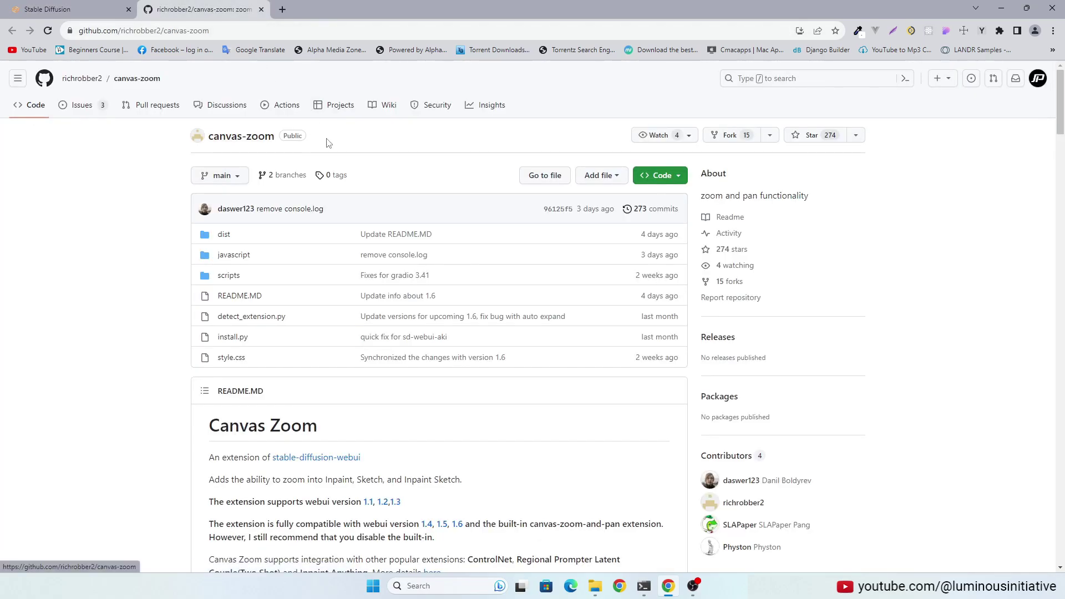
{"action": "scroll", "coordinate": [458, 193], "scroll_direction": "down", "scroll_amount": 3}
{"action": "scroll", "coordinate": [456, 189], "scroll_direction": "down", "scroll_amount": 5}
{"action": "scroll", "coordinate": [791, 201], "scroll_direction": "up", "scroll_amount": 10}
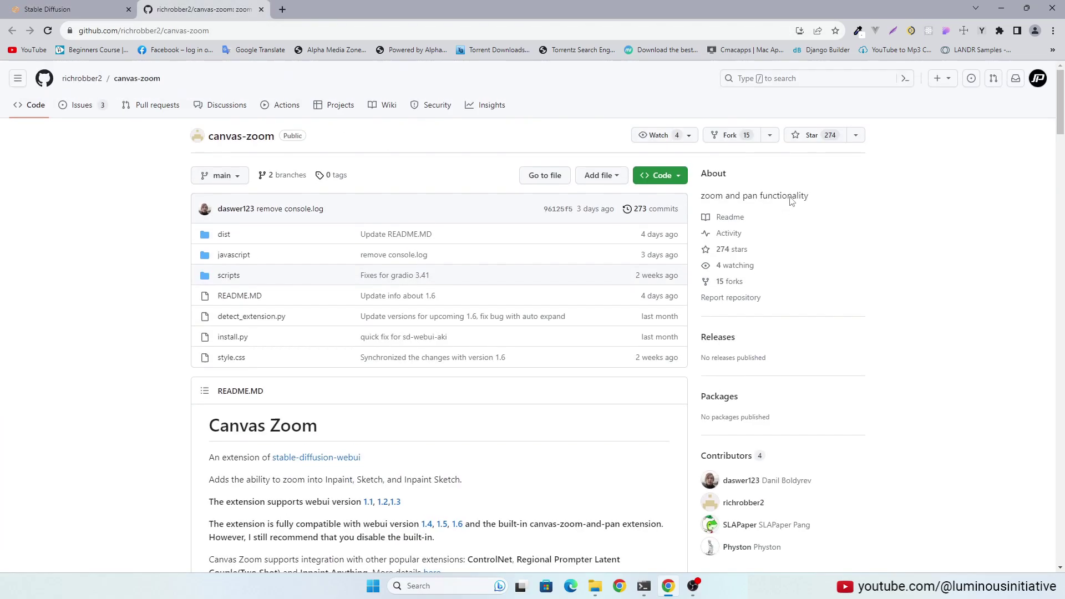
{"action": "left_click", "coordinate": [262, 9]}
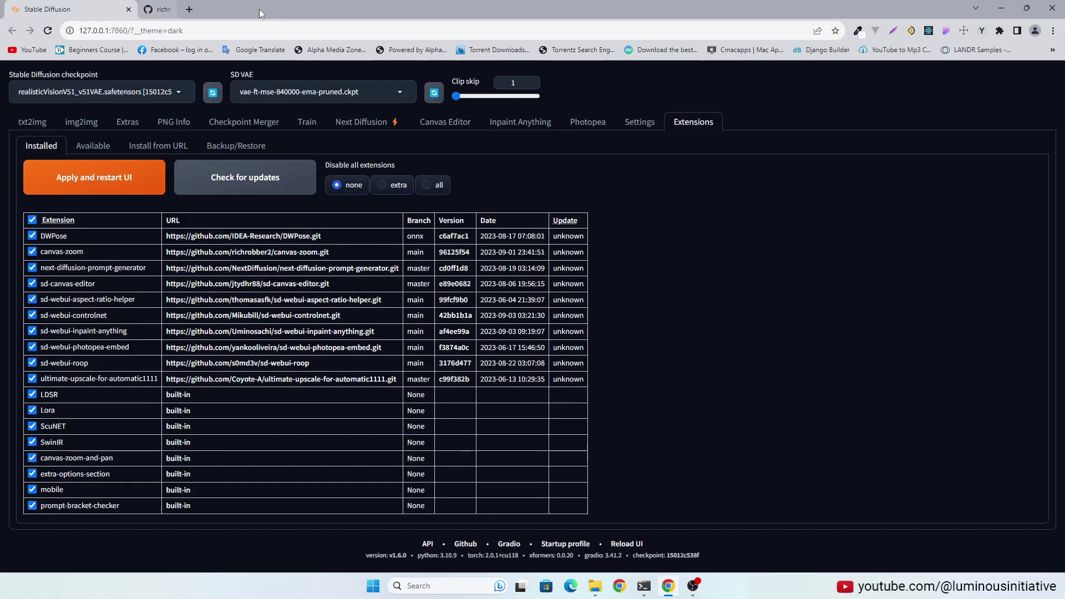
Step: Read the sd-webui-photopea-embed README on GitHub, close it and return to txt2img
{"action": "left_click", "coordinate": [216, 352]}
{"action": "left_click", "coordinate": [202, 9]}
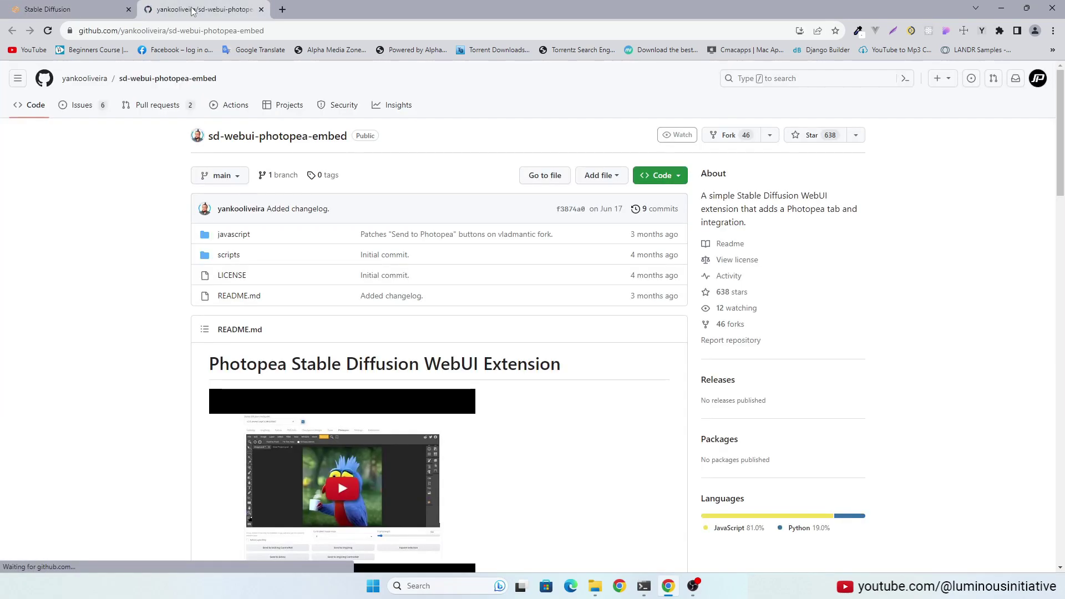
{"action": "scroll", "coordinate": [389, 233], "scroll_direction": "down", "scroll_amount": 3}
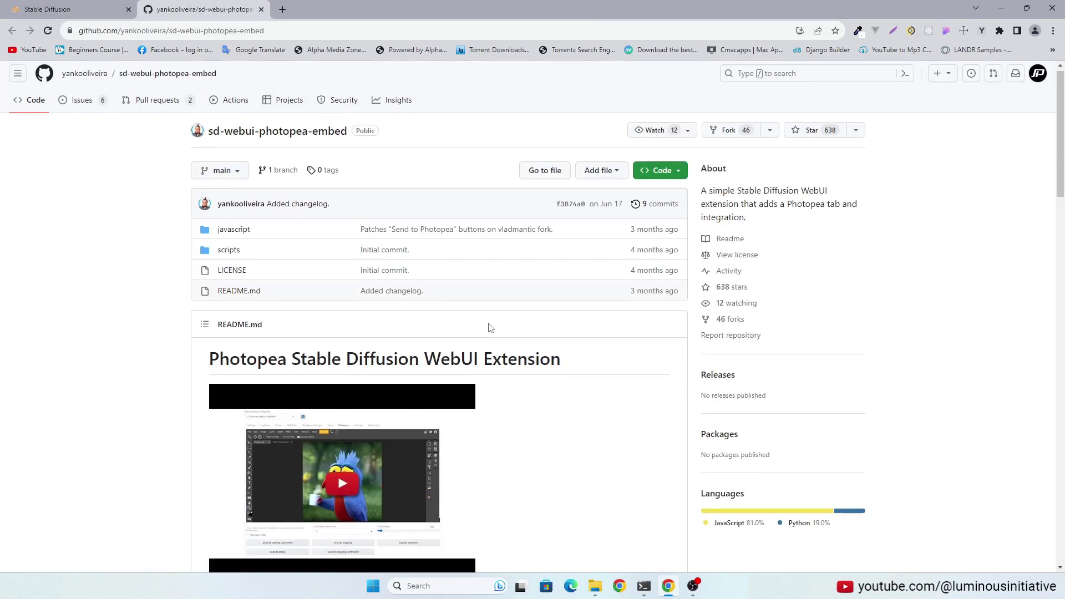
{"action": "scroll", "coordinate": [497, 350], "scroll_direction": "down", "scroll_amount": 5}
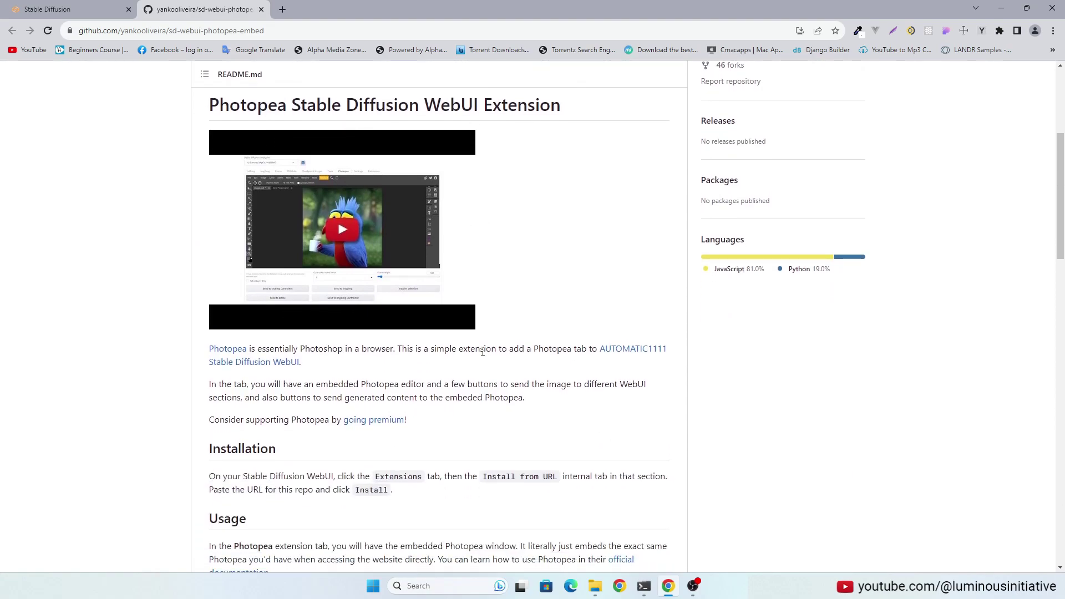
{"action": "scroll", "coordinate": [476, 364], "scroll_direction": "down", "scroll_amount": 2}
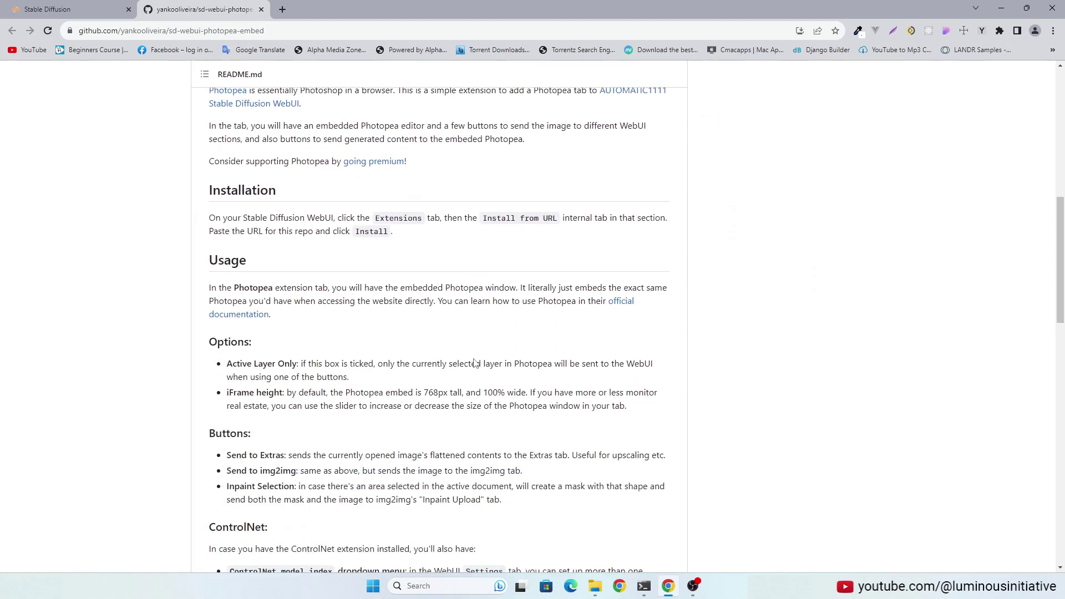
{"action": "left_click", "coordinate": [261, 10]}
{"action": "left_click", "coordinate": [32, 122]}
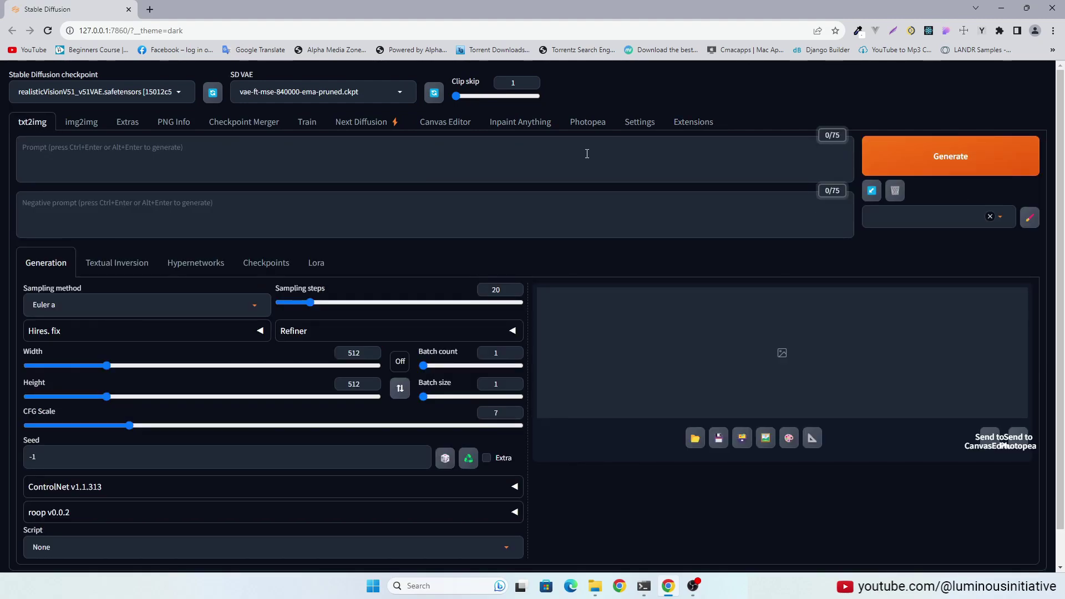
Step: In Photopea, open 00001-83736628.png and close the blank image.psd document
{"action": "left_click", "coordinate": [591, 124]}
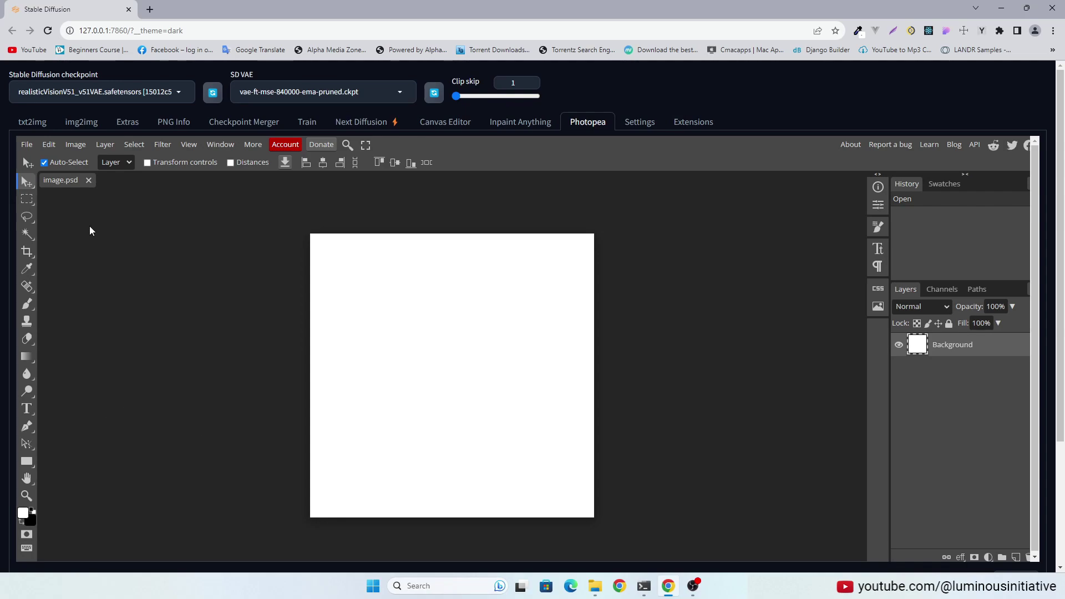
{"action": "left_click", "coordinate": [29, 146]}
{"action": "left_click", "coordinate": [34, 177]}
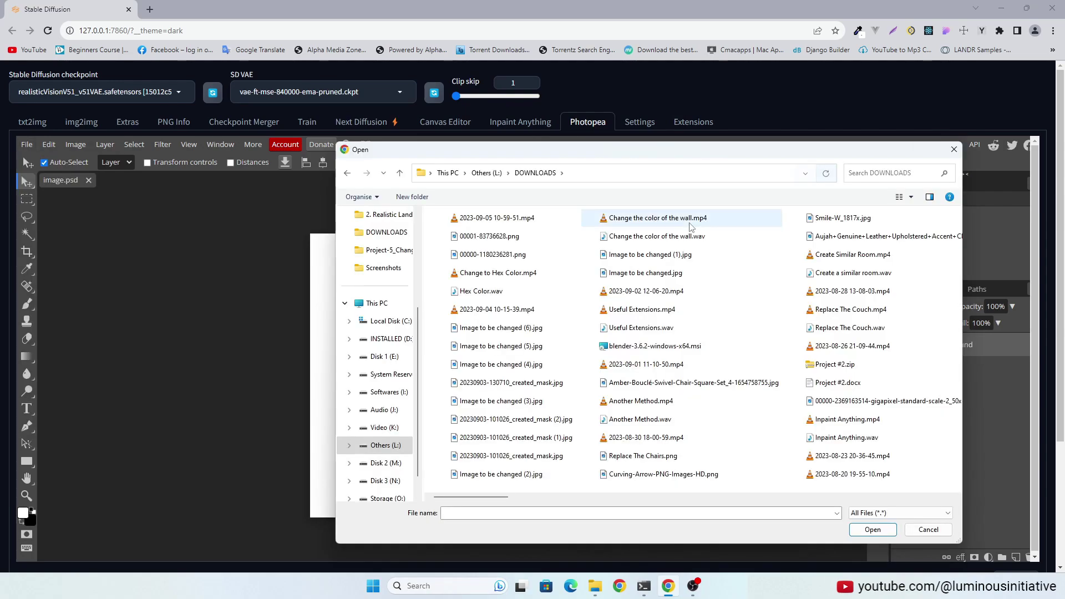
{"action": "left_click", "coordinate": [503, 240]}
{"action": "left_click", "coordinate": [873, 530]}
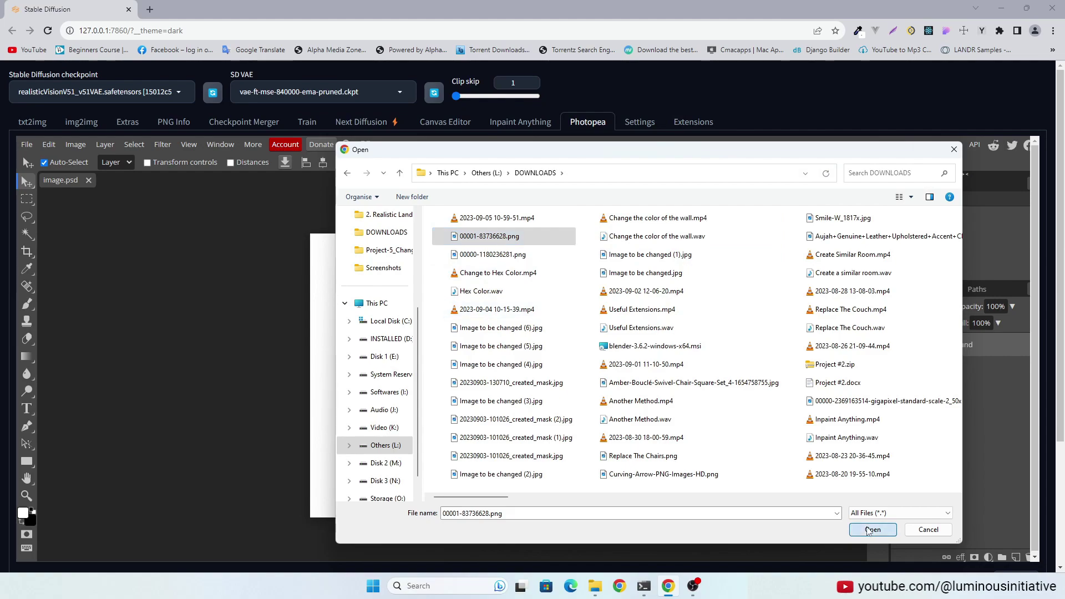
{"action": "left_click", "coordinate": [88, 183]}
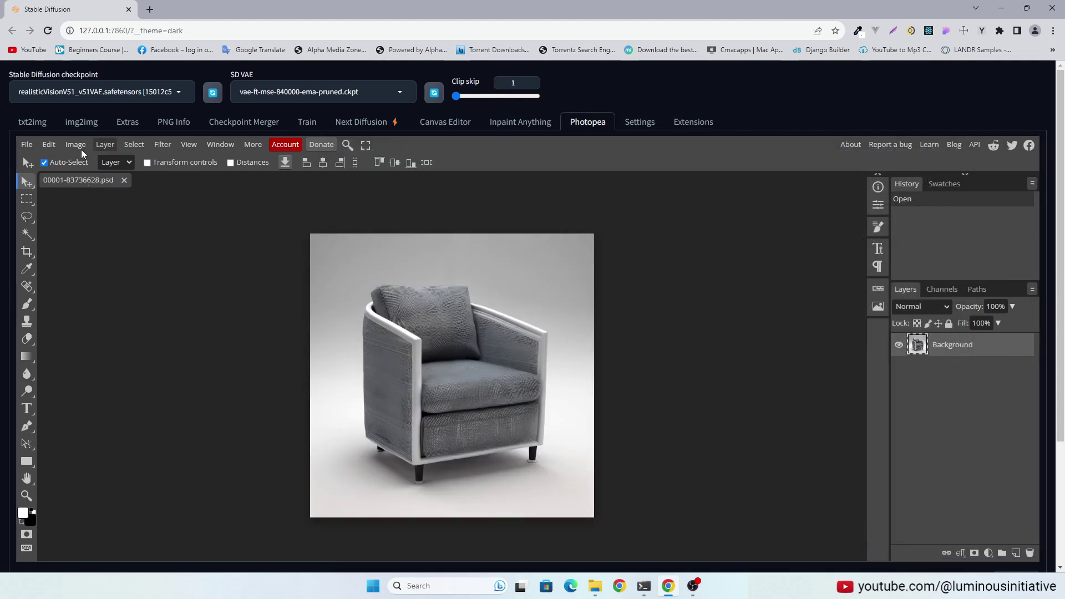
Step: Open the living-room image 00000-1180236281.png, then return to the armchair document
{"action": "left_click", "coordinate": [27, 145]}
{"action": "left_click", "coordinate": [44, 178]}
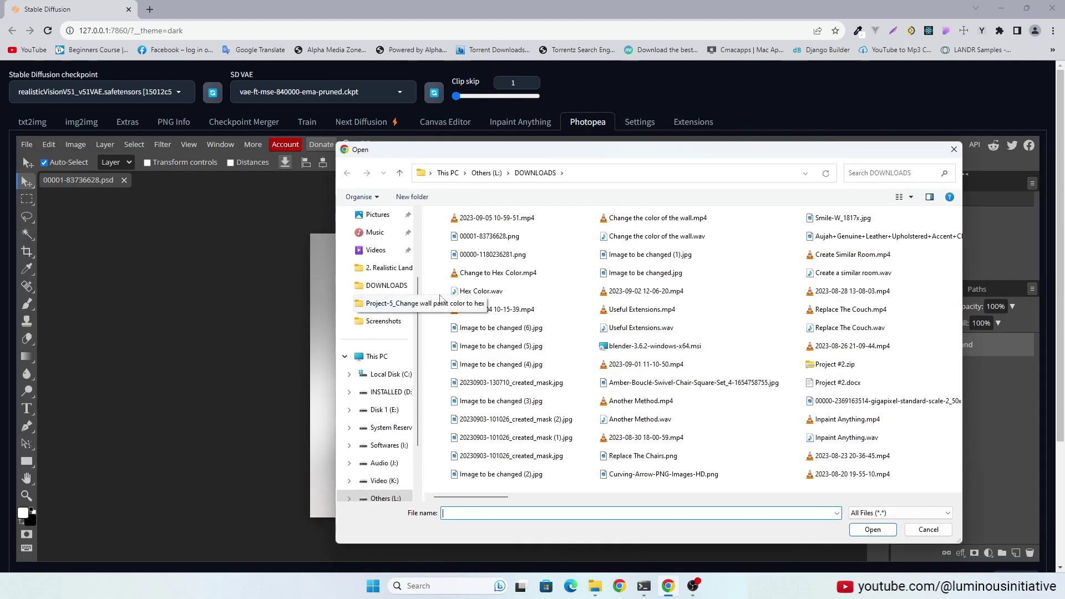
{"action": "left_click", "coordinate": [493, 254]}
{"action": "left_click", "coordinate": [872, 530]}
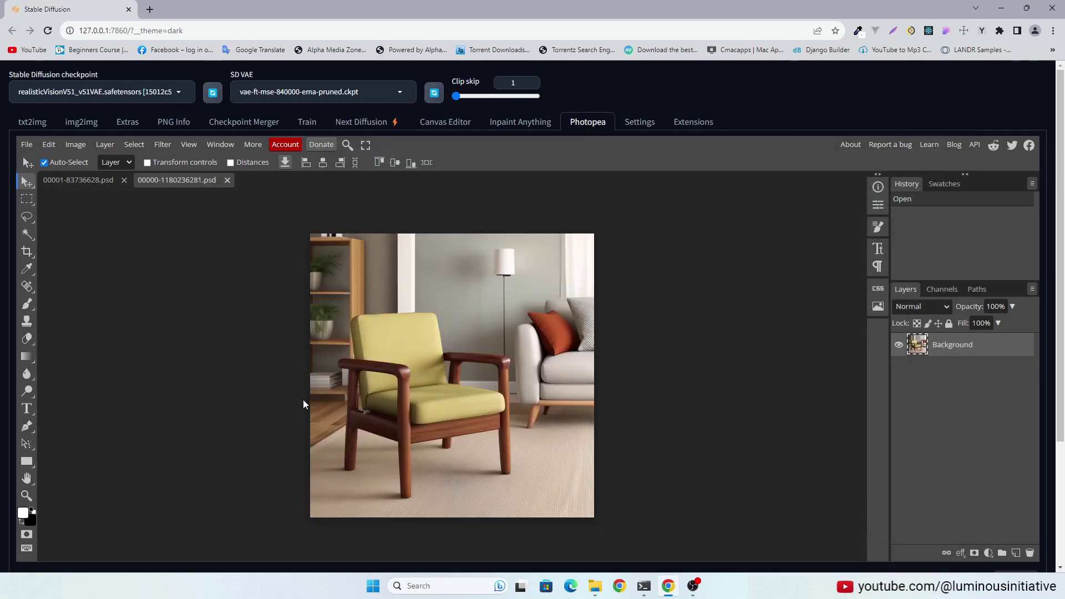
{"action": "left_click", "coordinate": [71, 181]}
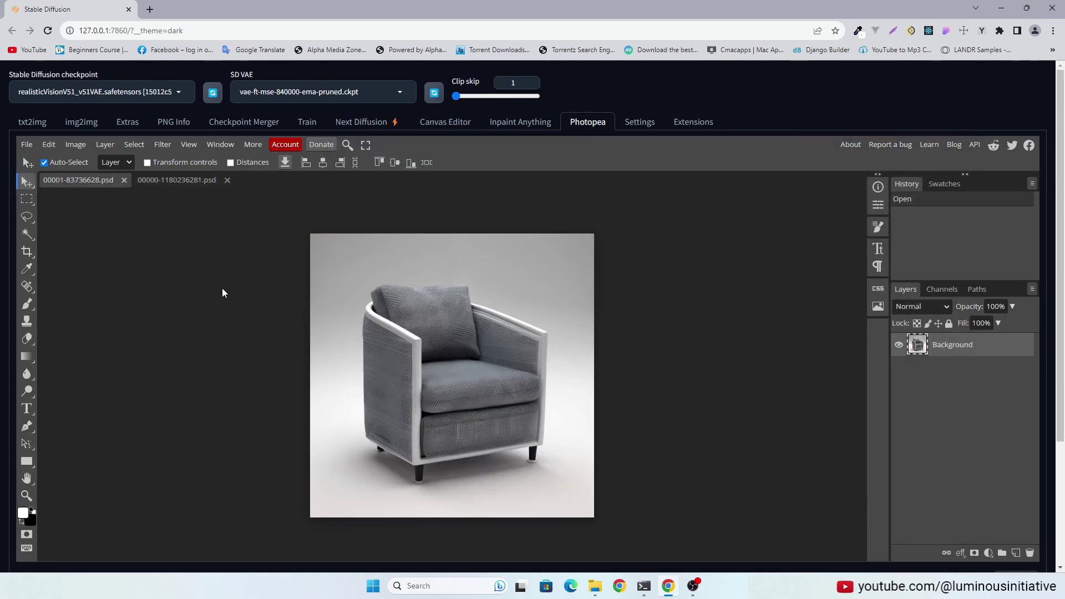
Step: Select the armchair, including its legs, excluding the leg shadow and area above the back
{"action": "left_click", "coordinate": [26, 235]}
{"action": "left_click", "coordinate": [336, 312]}
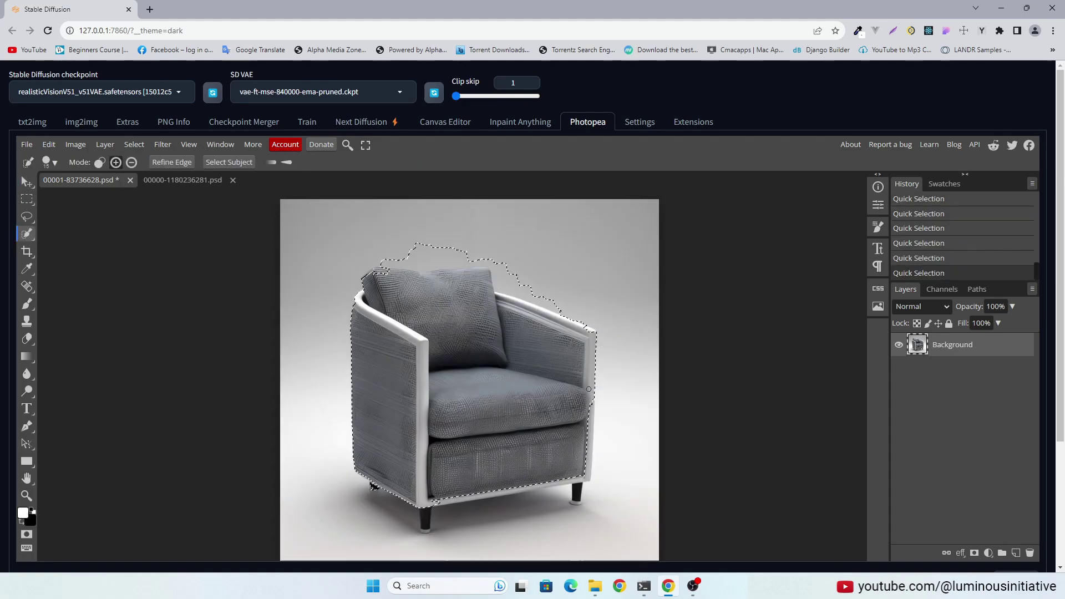
{"action": "left_click_drag", "start_coordinate": [580, 496], "coordinate": [393, 533]}
{"action": "left_click_drag", "start_coordinate": [549, 502], "coordinate": [588, 488]}
{"action": "left_click_drag", "start_coordinate": [365, 269], "coordinate": [466, 241]}
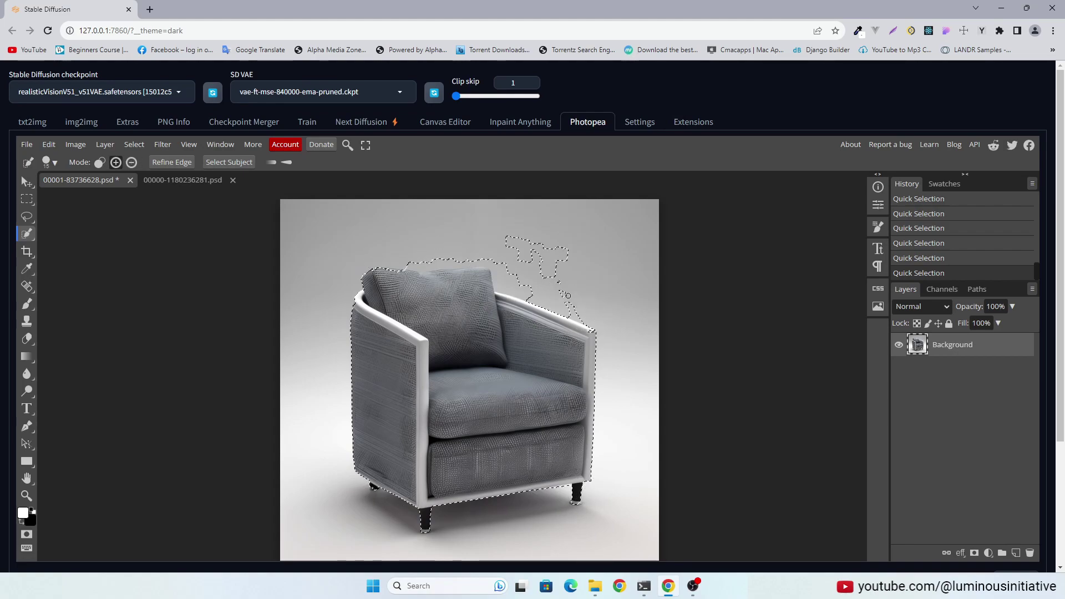
{"action": "left_click", "coordinate": [425, 251], "text": "alt"}
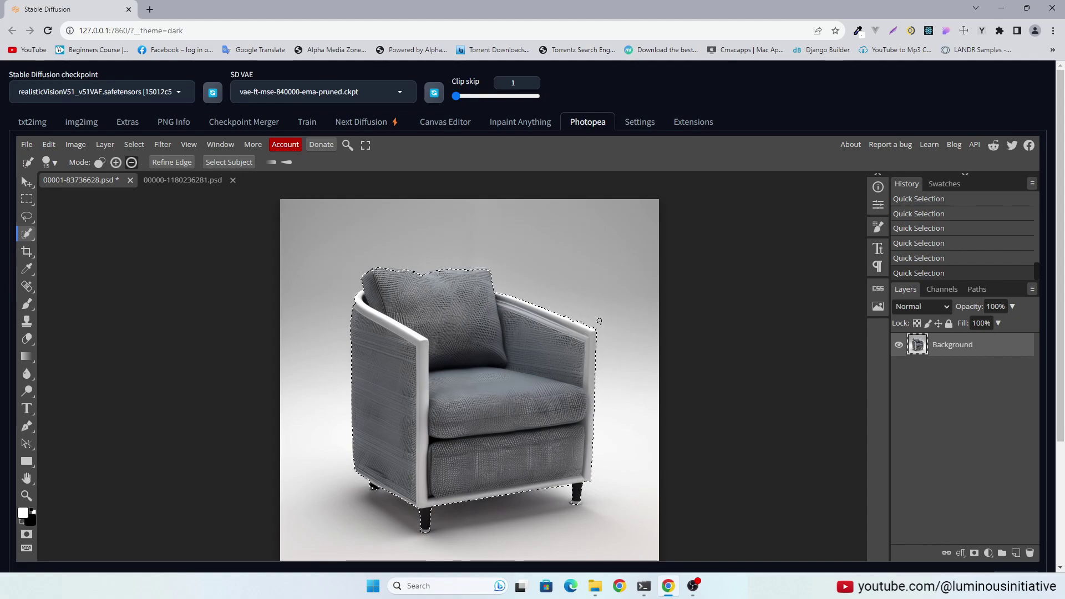
{"action": "key", "text": "alt"}
{"action": "key", "text": "alt"}
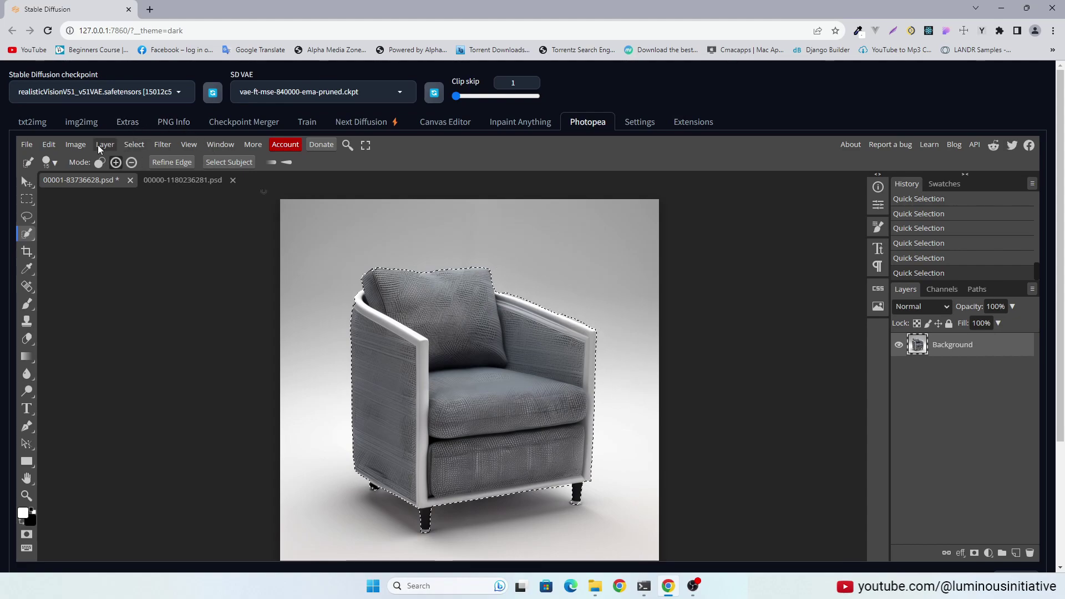
Step: Invert the selection and clear the grey backdrop to transparency with the Background Eraser
{"action": "left_click", "coordinate": [133, 145]}
{"action": "left_click", "coordinate": [148, 195]}
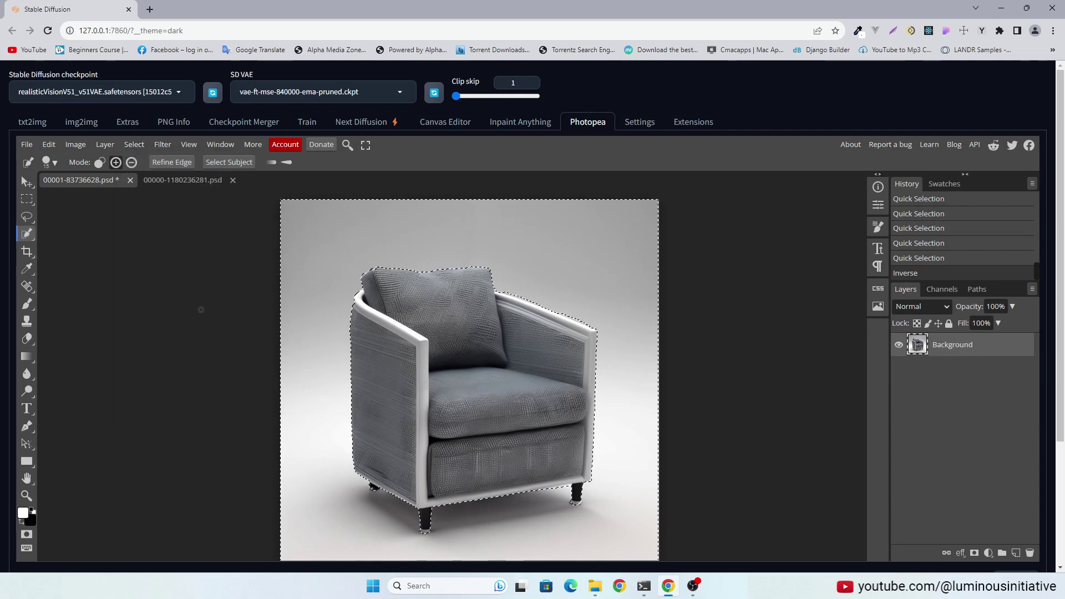
{"action": "left_click", "coordinate": [27, 339]}
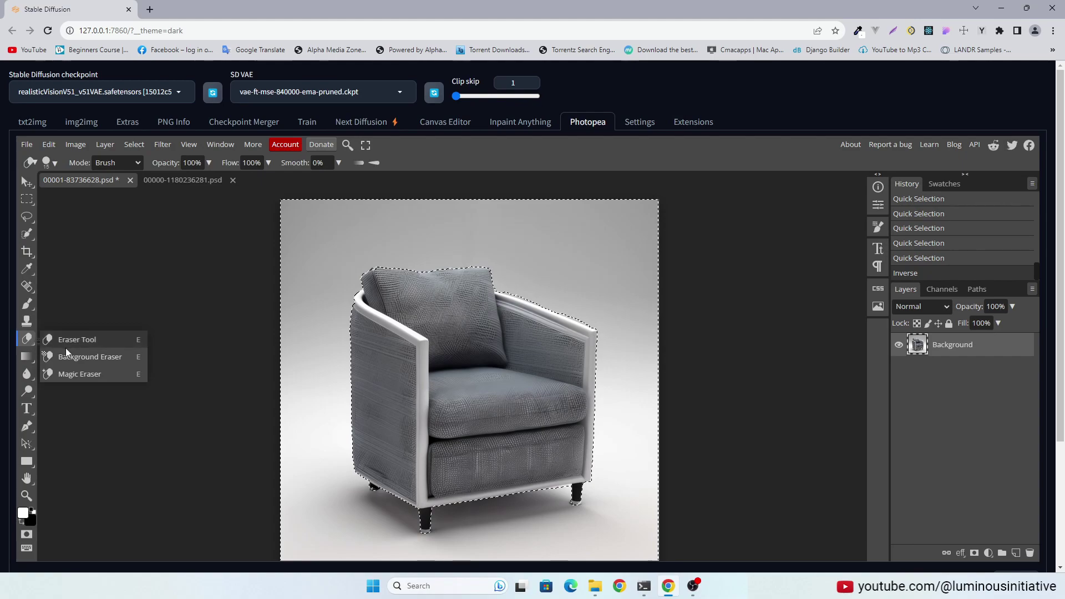
{"action": "left_click", "coordinate": [66, 355]}
{"action": "left_click_drag", "start_coordinate": [309, 310], "coordinate": [309, 278]}
{"action": "key", "text": "ctrl+x"}
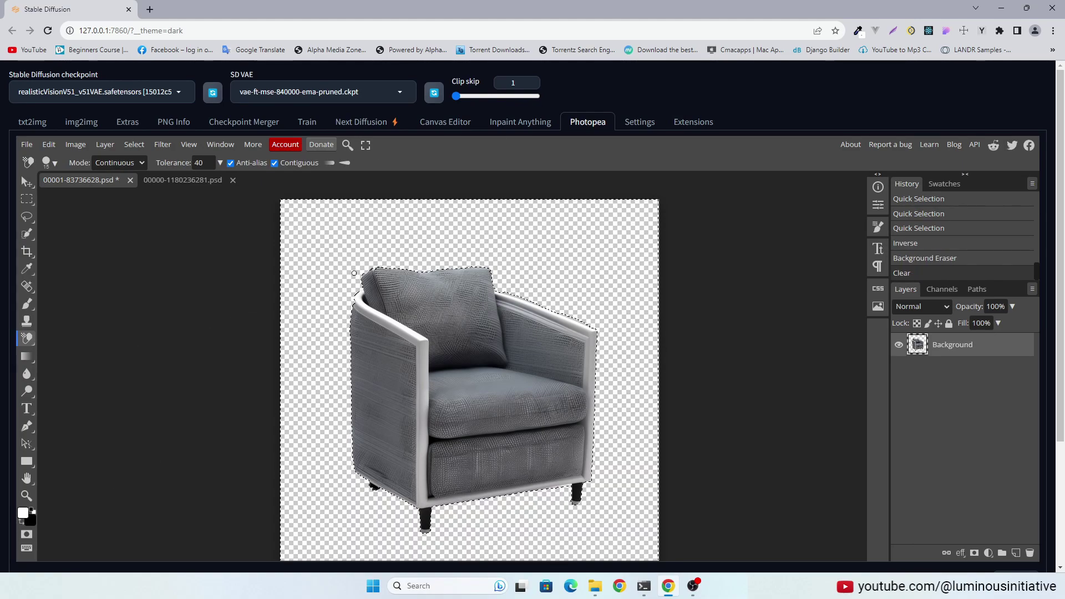
Step: Deselect, then select all and copy the cut-out armchair
{"action": "left_click", "coordinate": [27, 199]}
{"action": "left_click", "coordinate": [164, 284]}
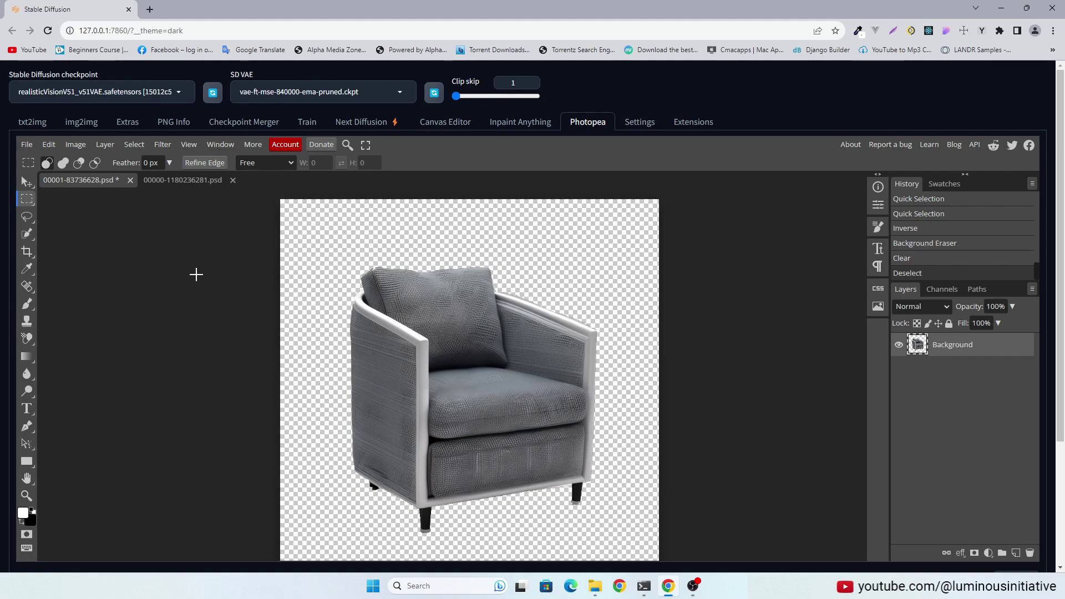
{"action": "key", "text": "ctrl+a"}
{"action": "key", "text": "ctrl+c"}
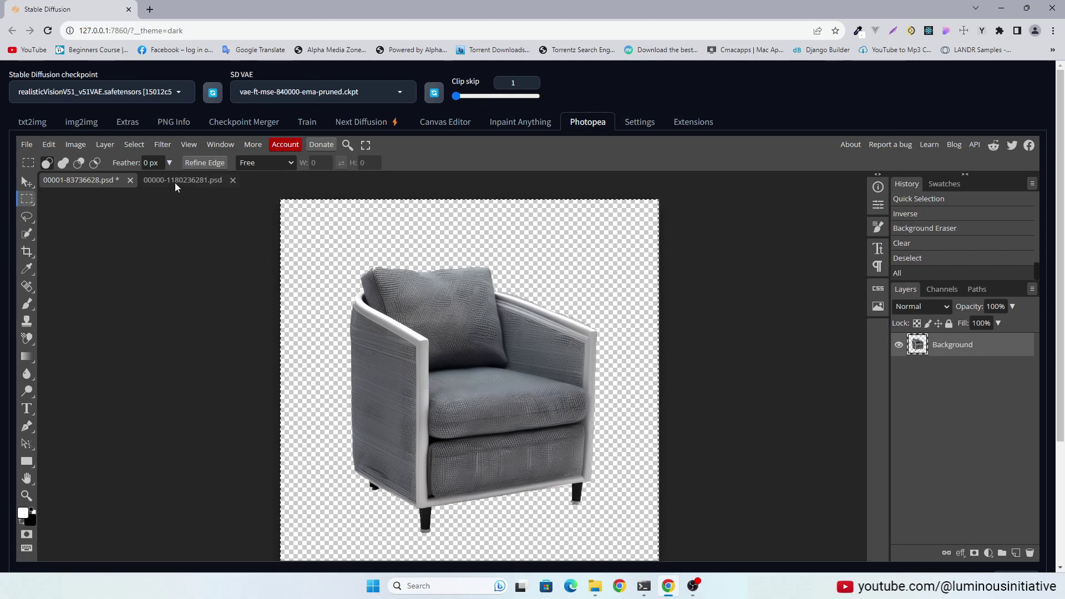
Step: Paste the armchair into 00000-1180236281.psd and move it left and down into the room
{"action": "left_click", "coordinate": [174, 182]}
{"action": "key", "text": "ctrl+v"}
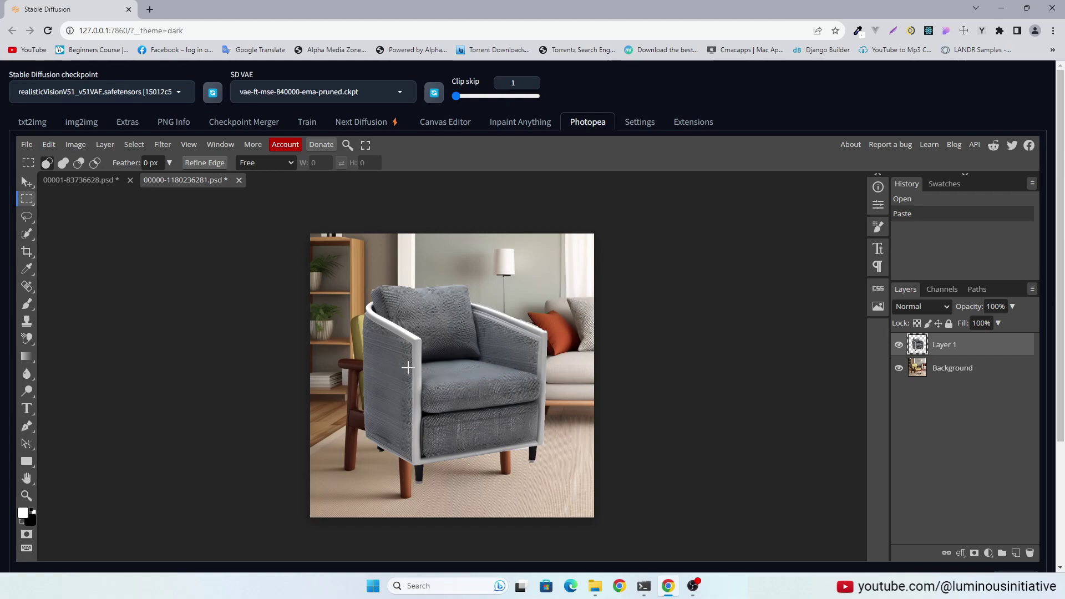
{"action": "left_click", "coordinate": [26, 180]}
{"action": "left_click_drag", "start_coordinate": [410, 355], "coordinate": [380, 370]}
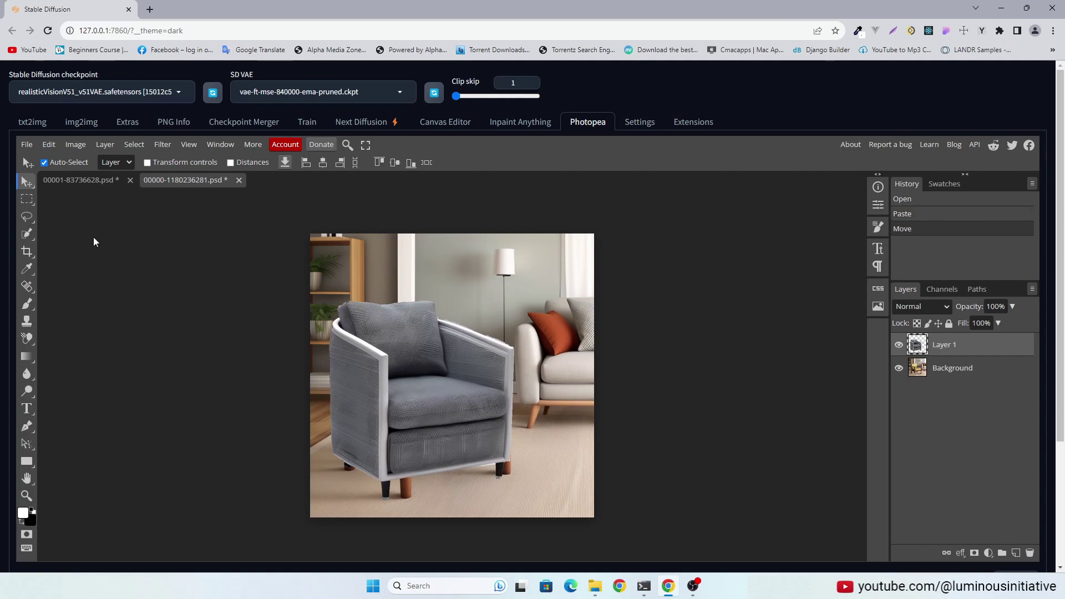
Step: Free-transform the armchair to 98.12% scale, nudge it right, and commit
{"action": "left_click", "coordinate": [48, 144]}
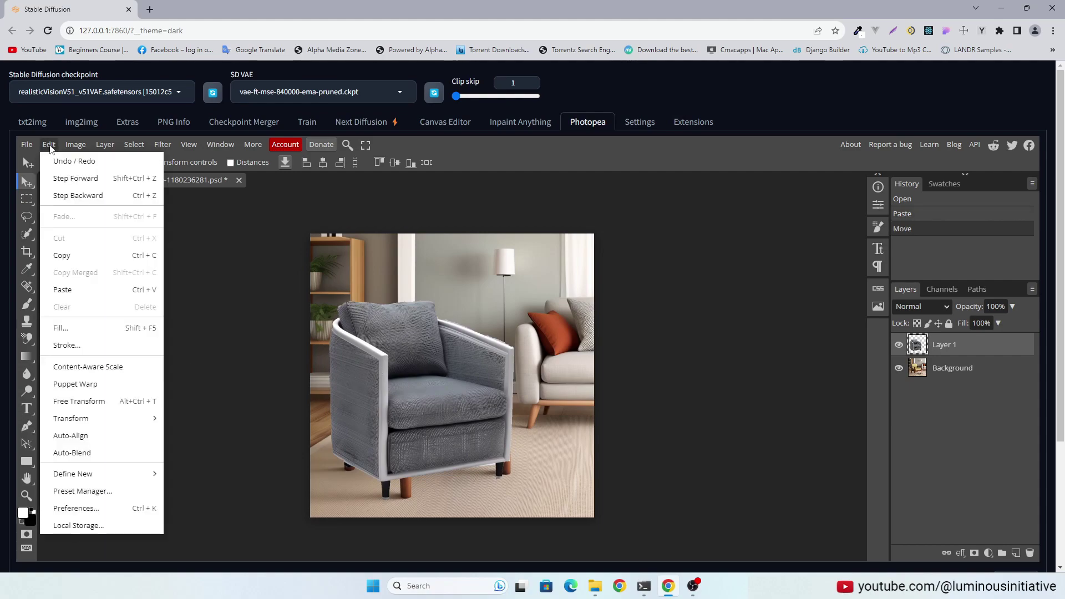
{"action": "left_click", "coordinate": [98, 401]}
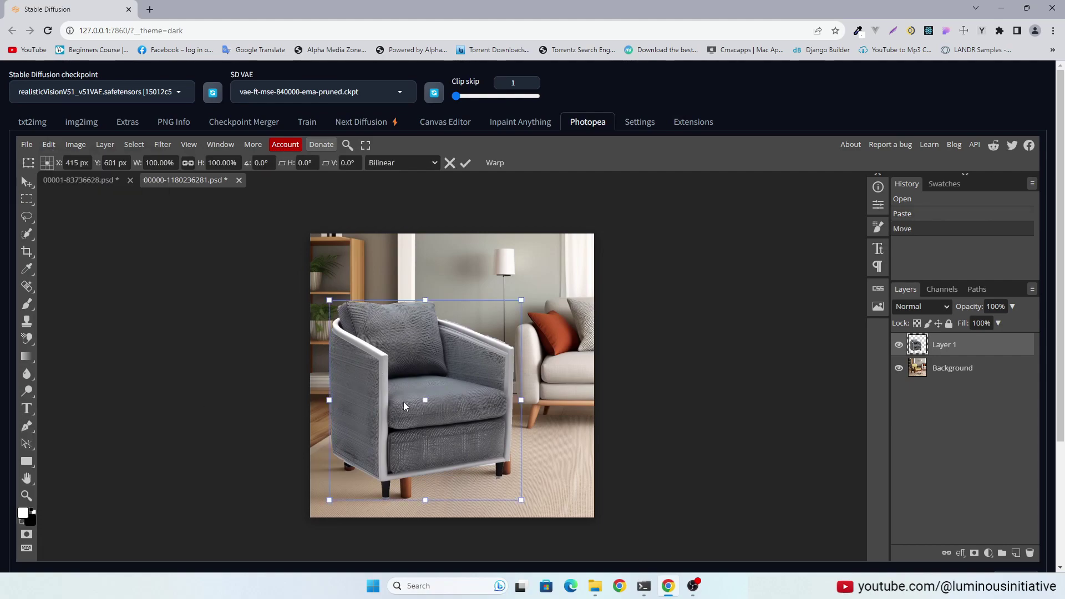
{"action": "mouse_move", "coordinate": [520, 501]}
{"action": "left_mouse_down"}
{"action": "mouse_move", "coordinate": [558, 508]}
{"action": "mouse_move", "coordinate": [518, 496]}
{"action": "left_mouse_up"}
{"action": "left_click_drag", "start_coordinate": [454, 441], "coordinate": [456, 444]}
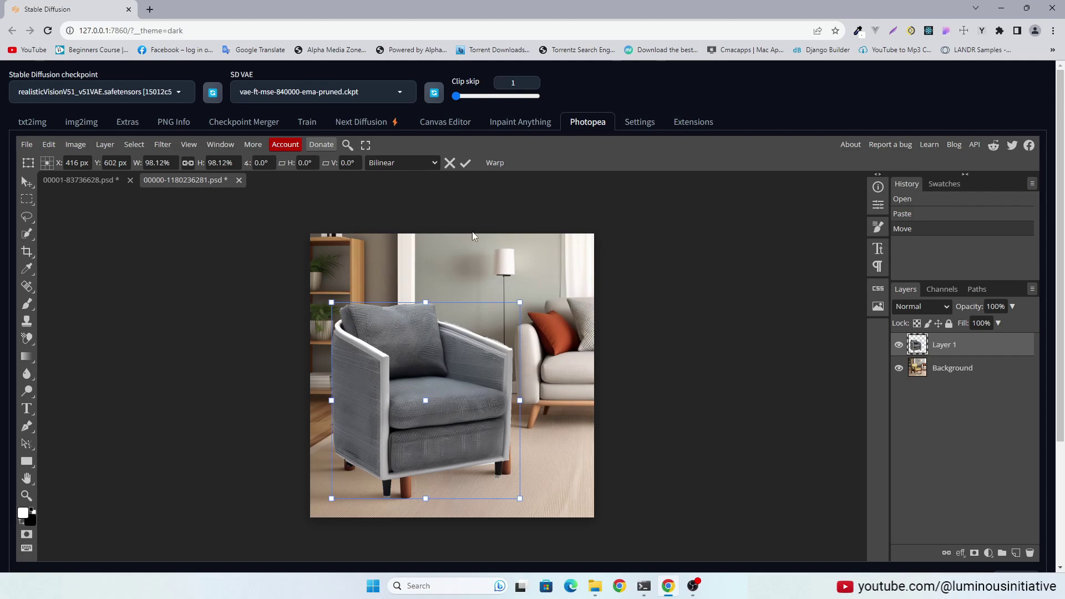
{"action": "left_click", "coordinate": [466, 162]}
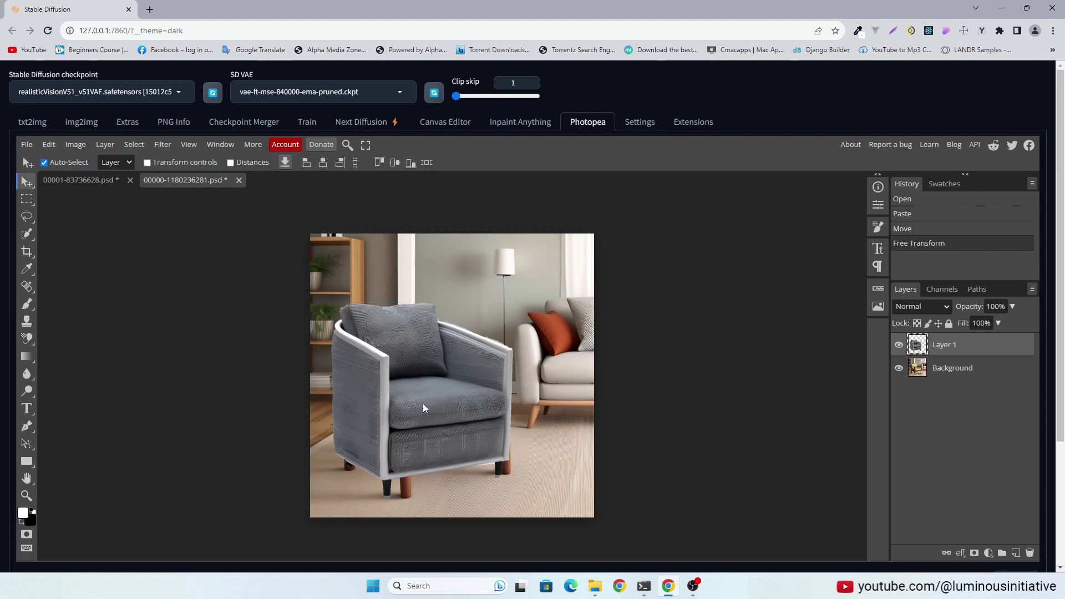
Step: Export the composite as JPG, saving 00000-1180236281.jpg to Downloads
{"action": "left_click", "coordinate": [27, 144]}
{"action": "mouse_move", "coordinate": [55, 307]}
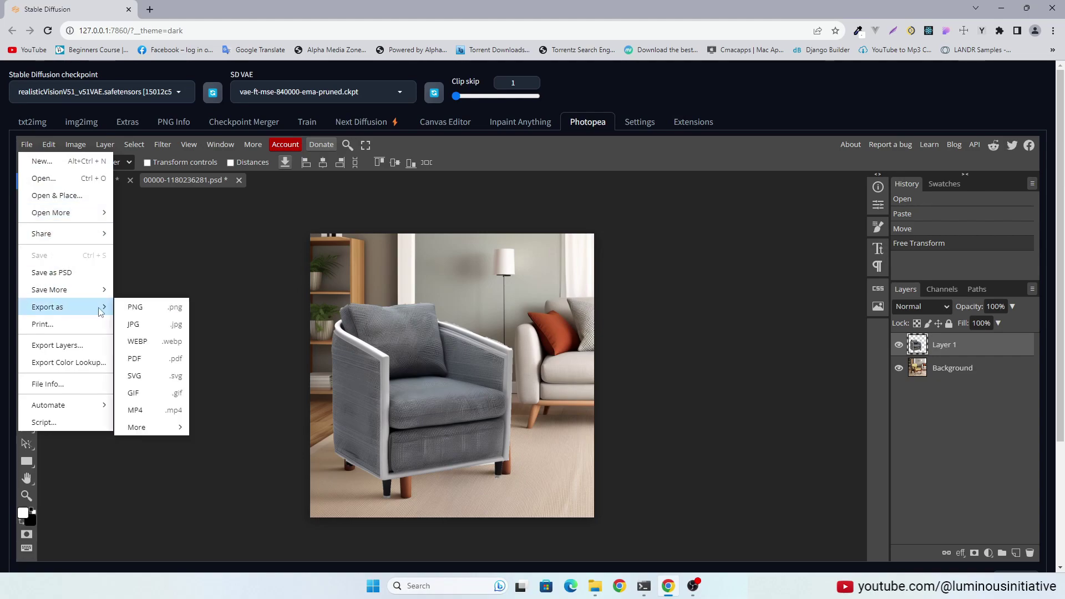
{"action": "left_click", "coordinate": [149, 330]}
{"action": "left_click", "coordinate": [455, 332]}
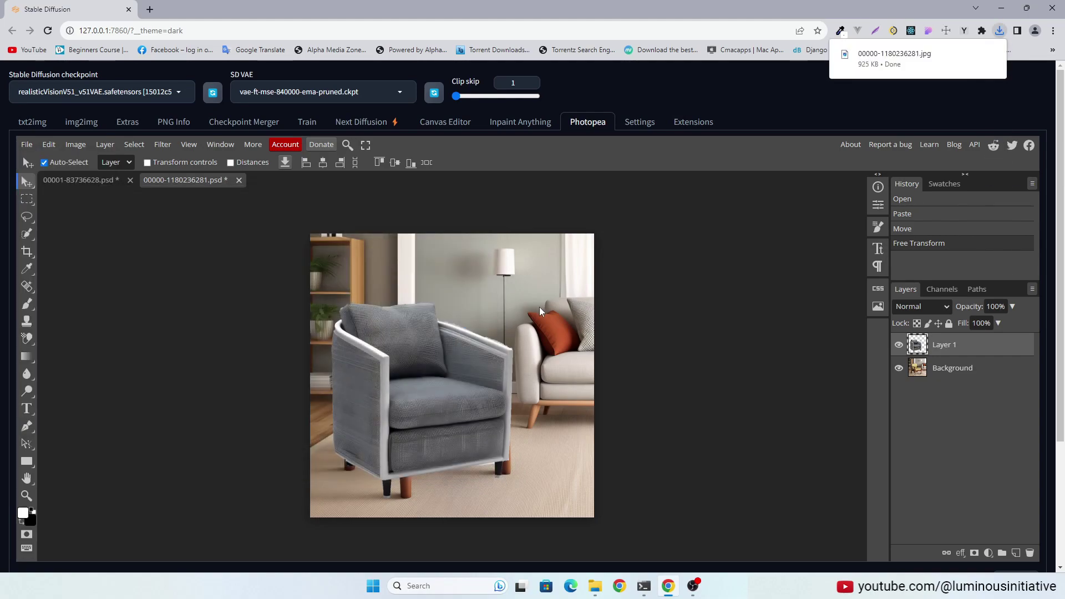
Step: Open img2img's Inpaint sketch canvas and bring the Downloads folder window forward
{"action": "left_click", "coordinate": [82, 122]}
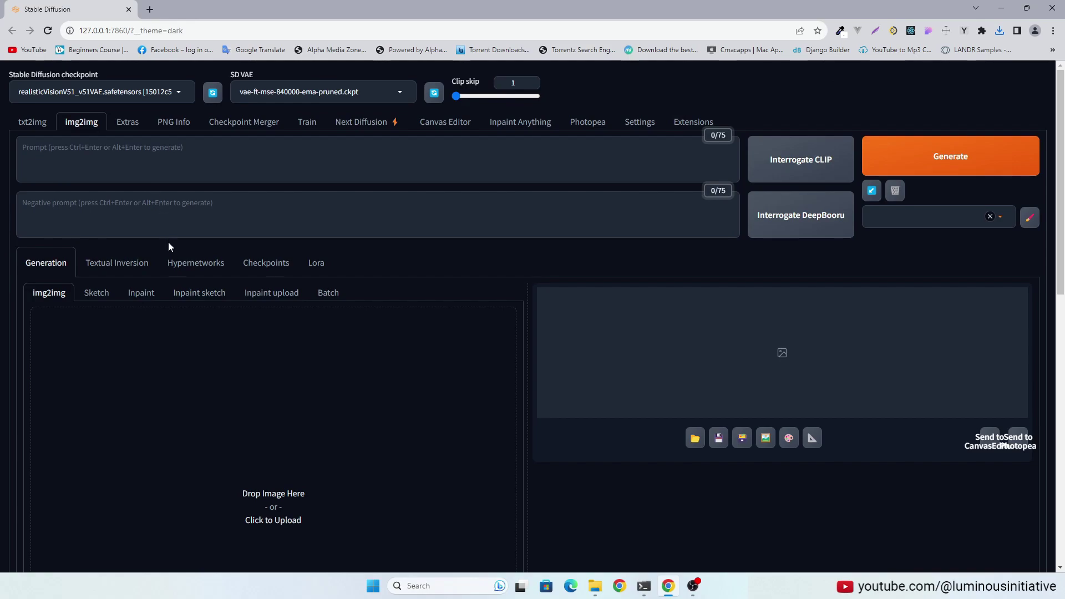
{"action": "left_click", "coordinate": [209, 296]}
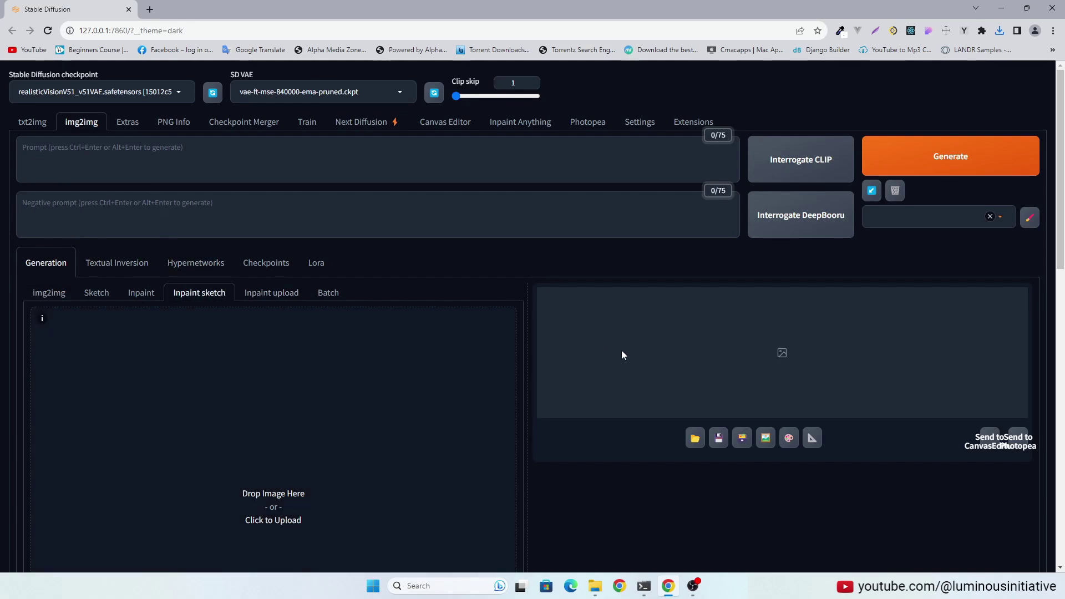
{"action": "scroll", "coordinate": [628, 351], "scroll_direction": "down", "scroll_amount": 3}
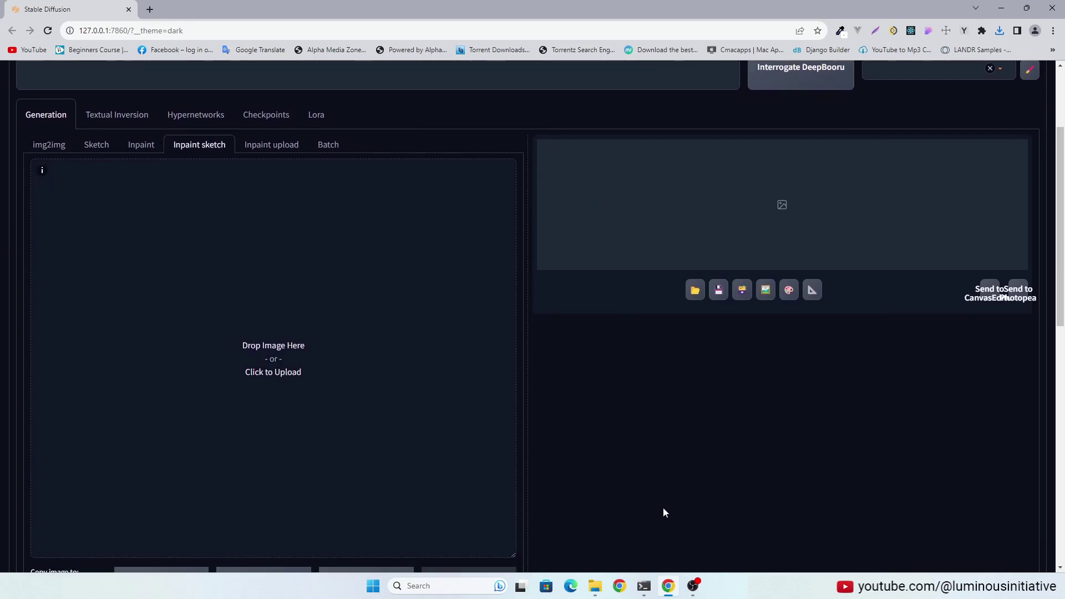
{"action": "left_click", "coordinate": [595, 586]}
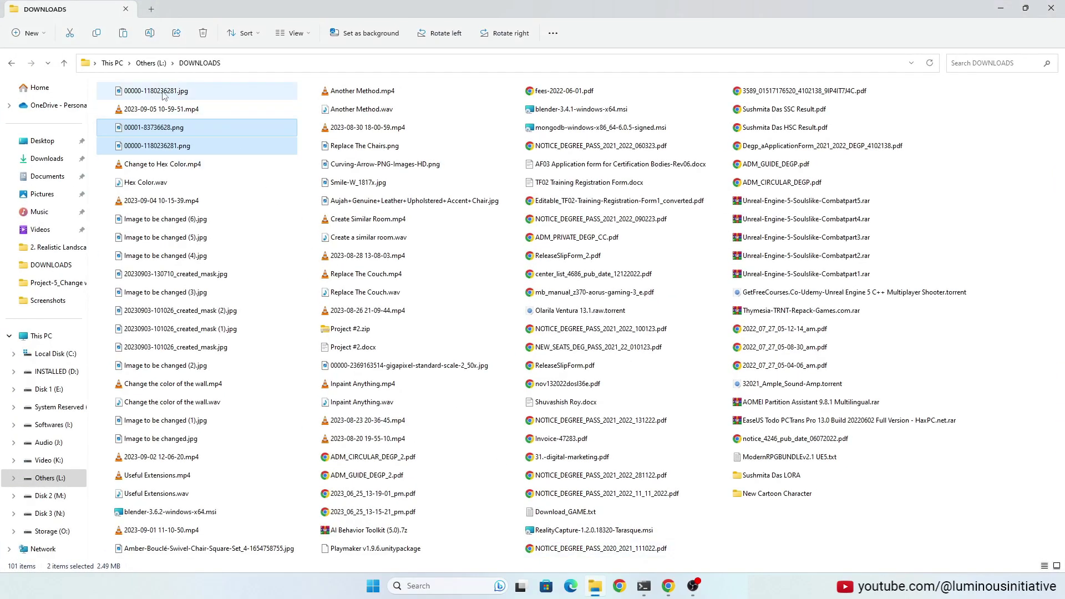
Step: Drag 00000-1180236281.jpg from Downloads onto the Inpaint sketch canvas
{"action": "left_click", "coordinate": [165, 96]}
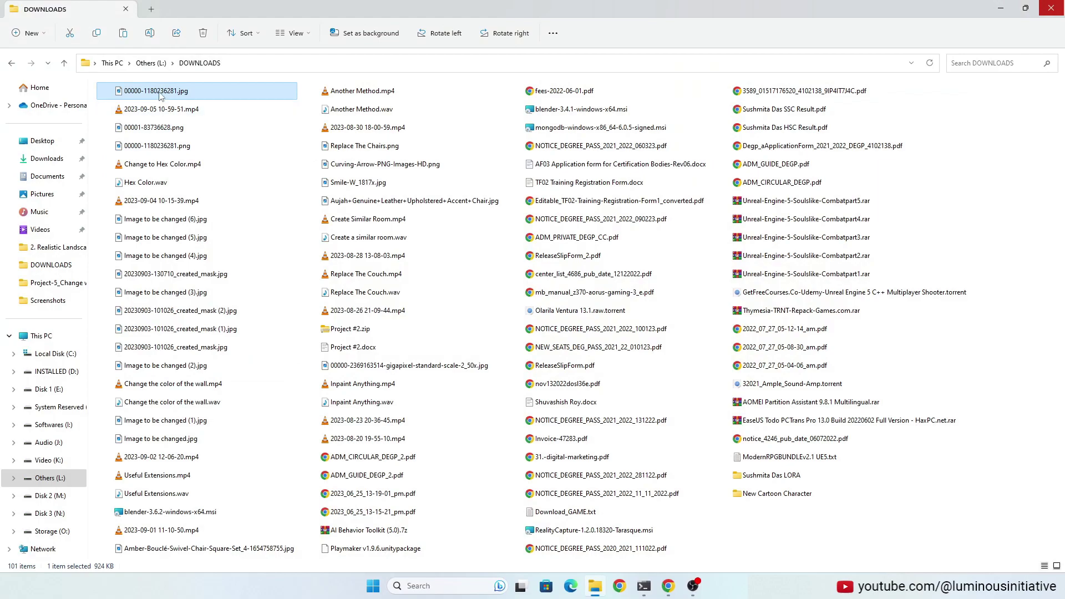
{"action": "mouse_move", "coordinate": [160, 96]}
{"action": "left_mouse_down"}
{"action": "mouse_move", "coordinate": [391, 183]}
{"action": "mouse_move", "coordinate": [661, 435]}
{"action": "mouse_move", "coordinate": [669, 587]}
{"action": "mouse_move", "coordinate": [300, 388]}
{"action": "left_mouse_up"}
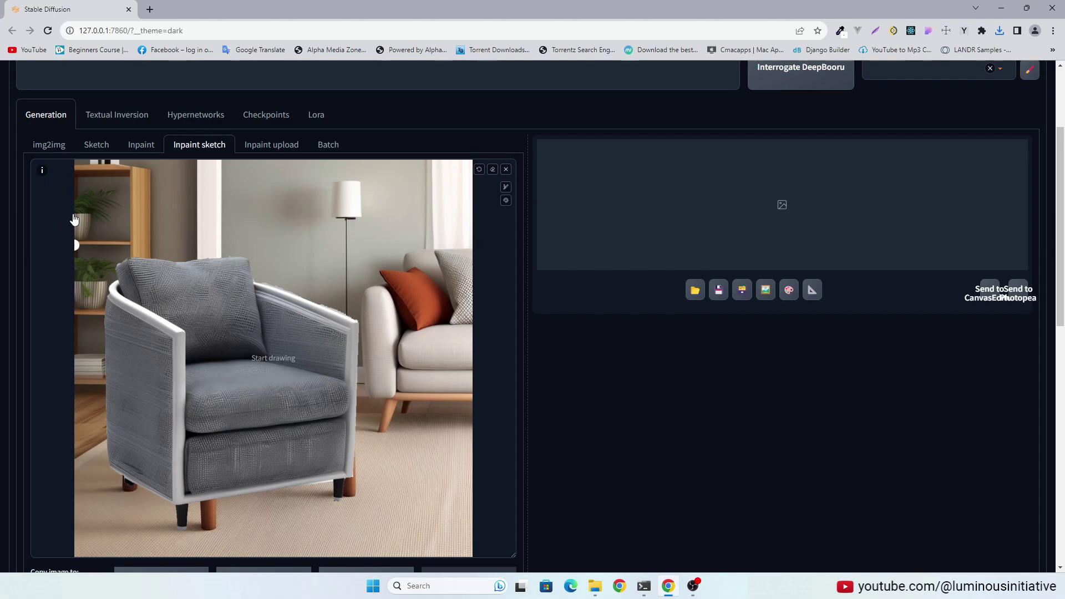
Step: Put the sketch canvas in fullscreen and enlarge the brush and zoom with wheel shortcuts
{"action": "mouse_move", "coordinate": [42, 170]}
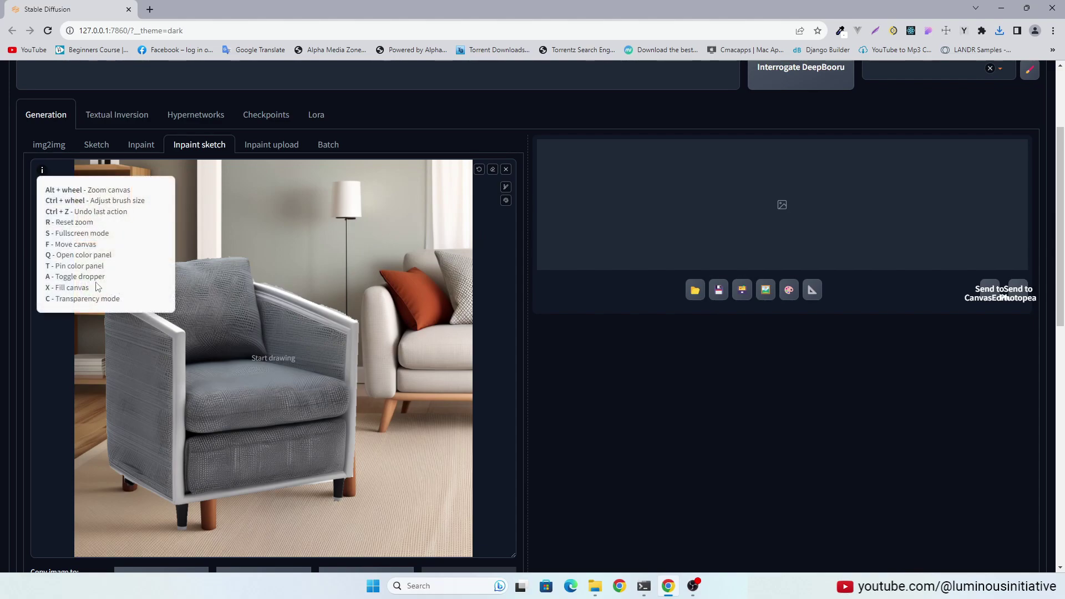
{"action": "key", "text": "s"}
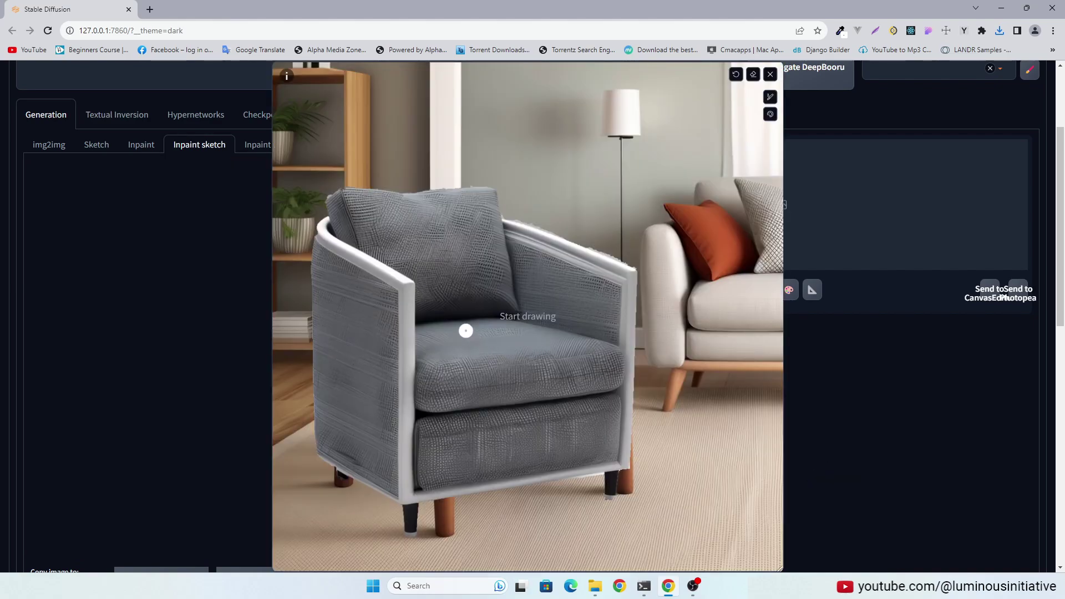
{"action": "key", "text": "s"}
{"action": "key", "text": "s"}
{"action": "scroll", "coordinate": [507, 344], "scroll_direction": "up", "scroll_amount": 5, "text": "ctrl"}
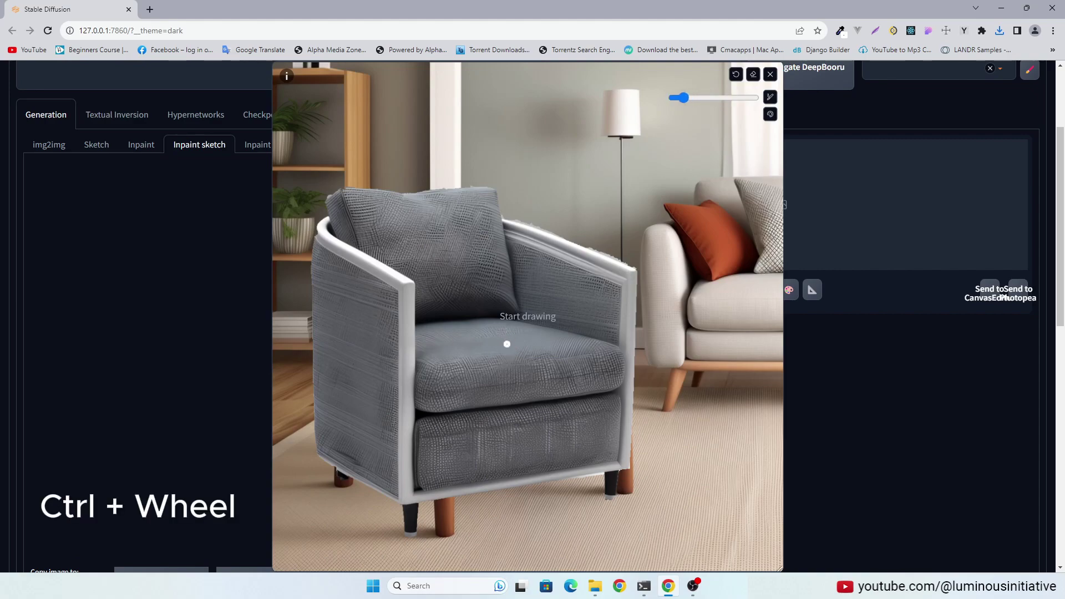
{"action": "scroll", "coordinate": [506, 344], "scroll_direction": "up", "scroll_amount": 1, "text": "ctrl"}
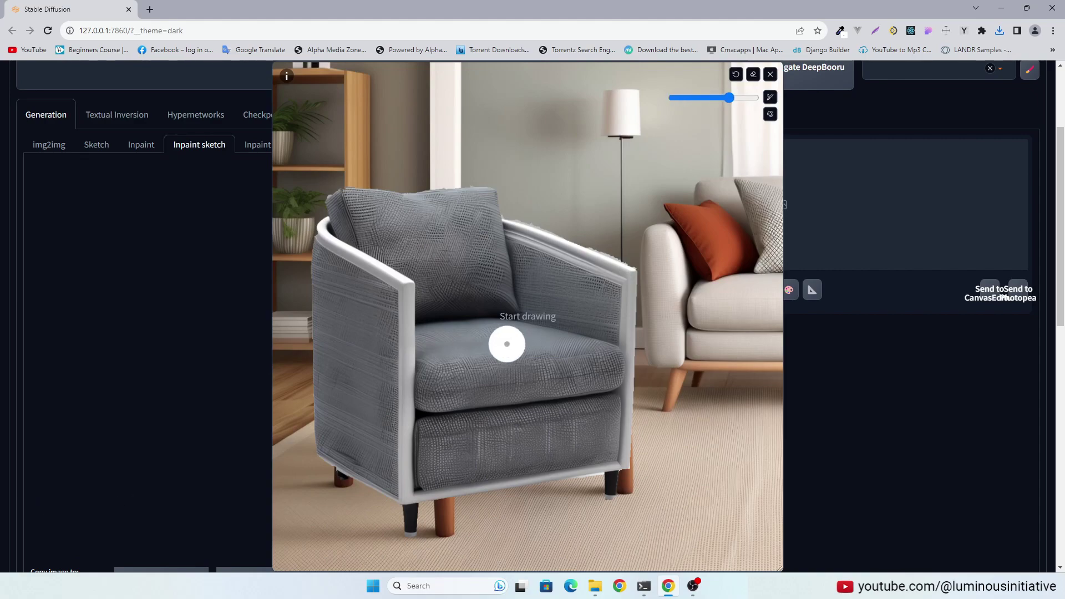
{"action": "scroll", "coordinate": [507, 344], "scroll_direction": "up", "scroll_amount": 3, "text": "alt"}
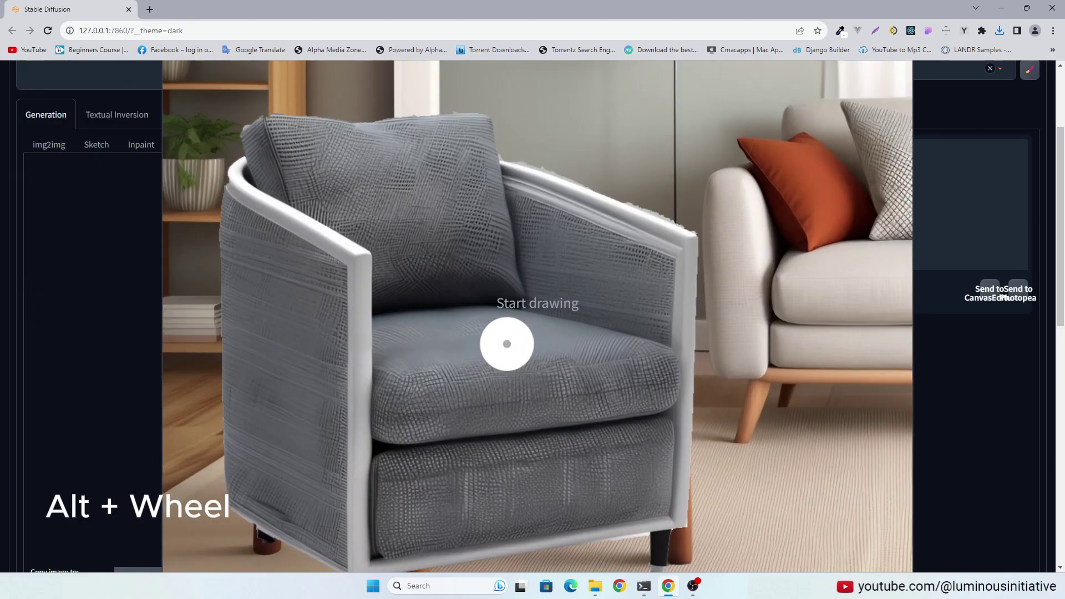
Step: Pan the magnified canvas with F to frame the chair's full back cushion
{"action": "key", "text": "f"}
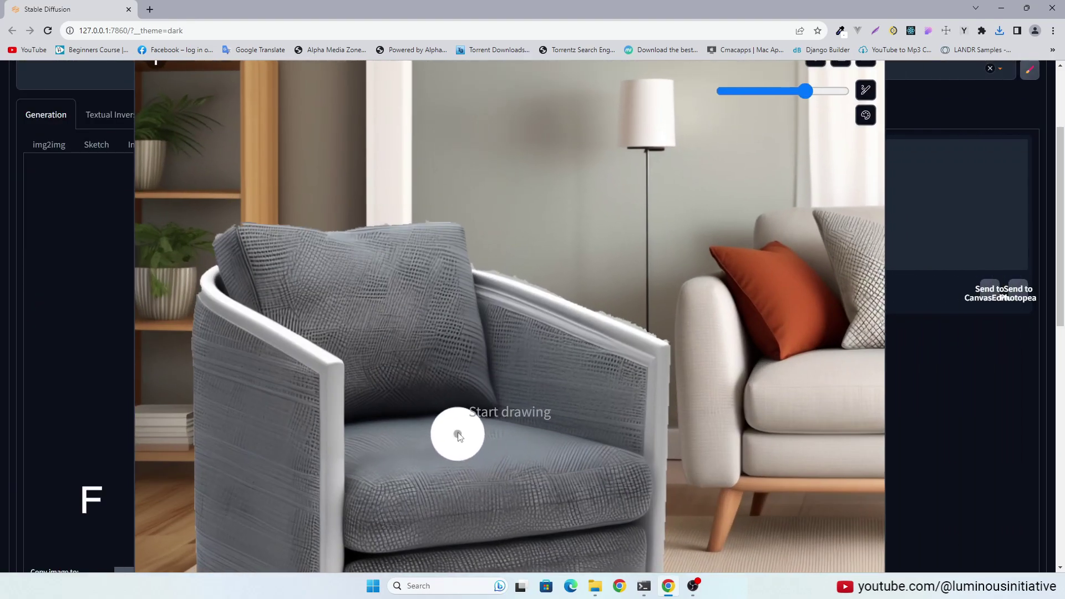
{"action": "key", "text": "f"}
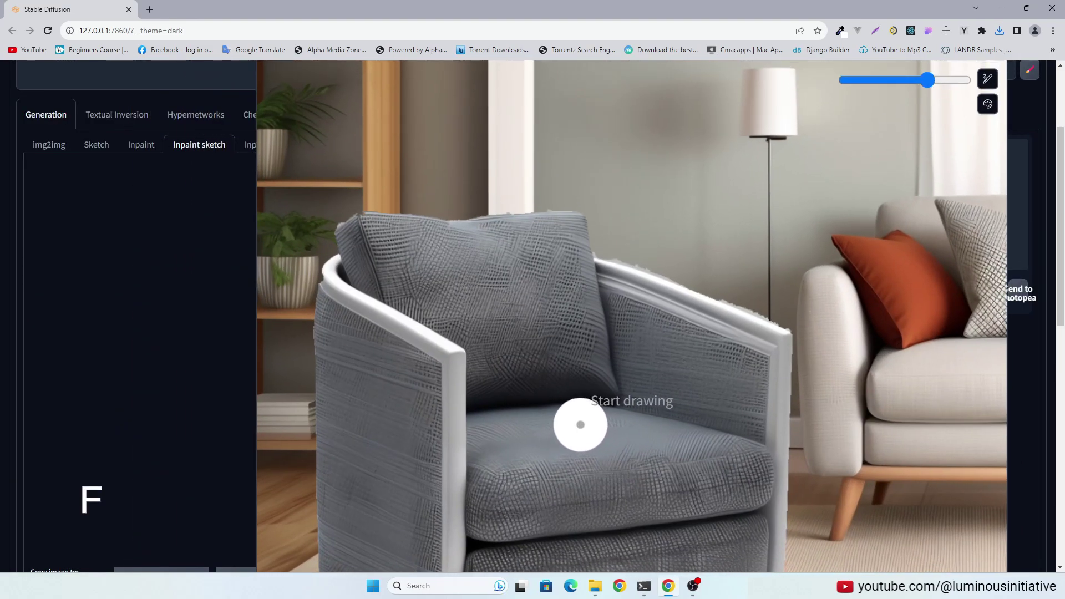
{"action": "key", "text": "f"}
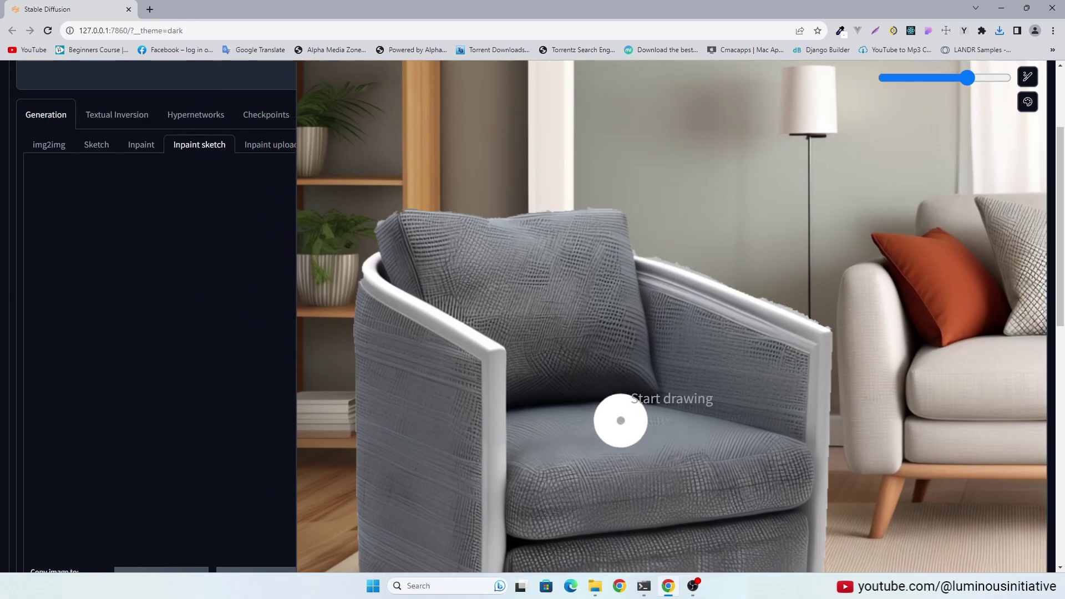
{"action": "key", "text": "f"}
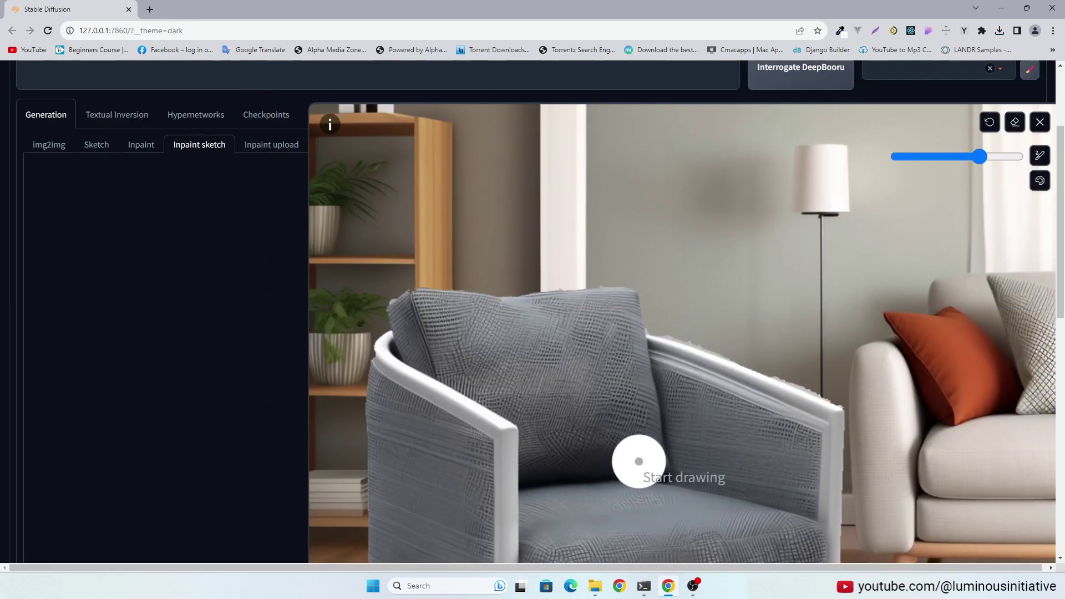
{"action": "scroll", "coordinate": [459, 321], "scroll_direction": "up", "scroll_amount": 3}
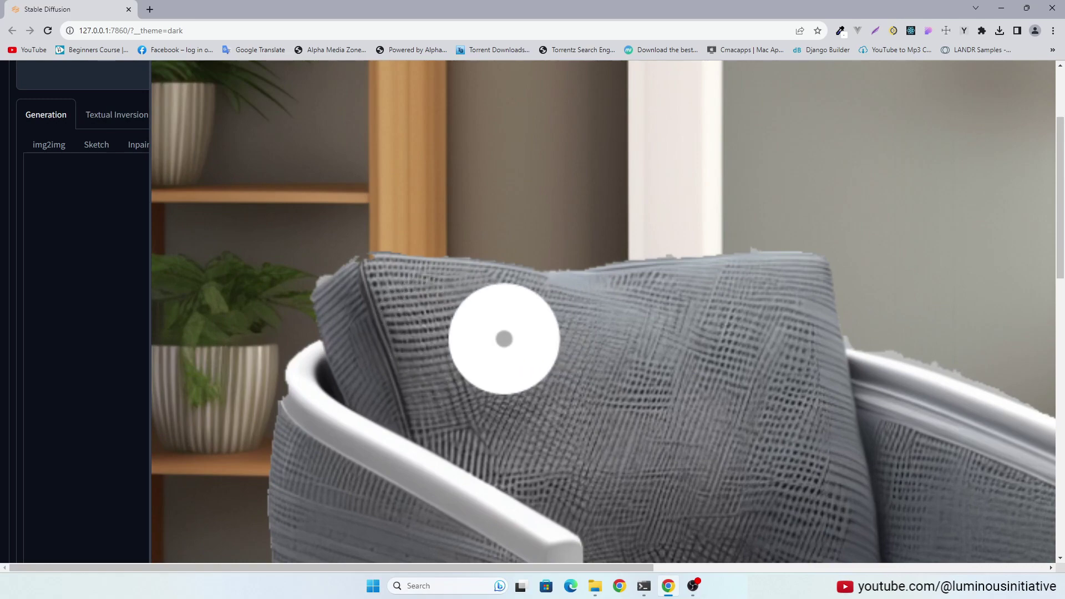
Step: Sample brush colours from the image: first the cushion's grey, then a brownish tone
{"action": "key", "text": "t"}
{"action": "left_click", "coordinate": [457, 426]}
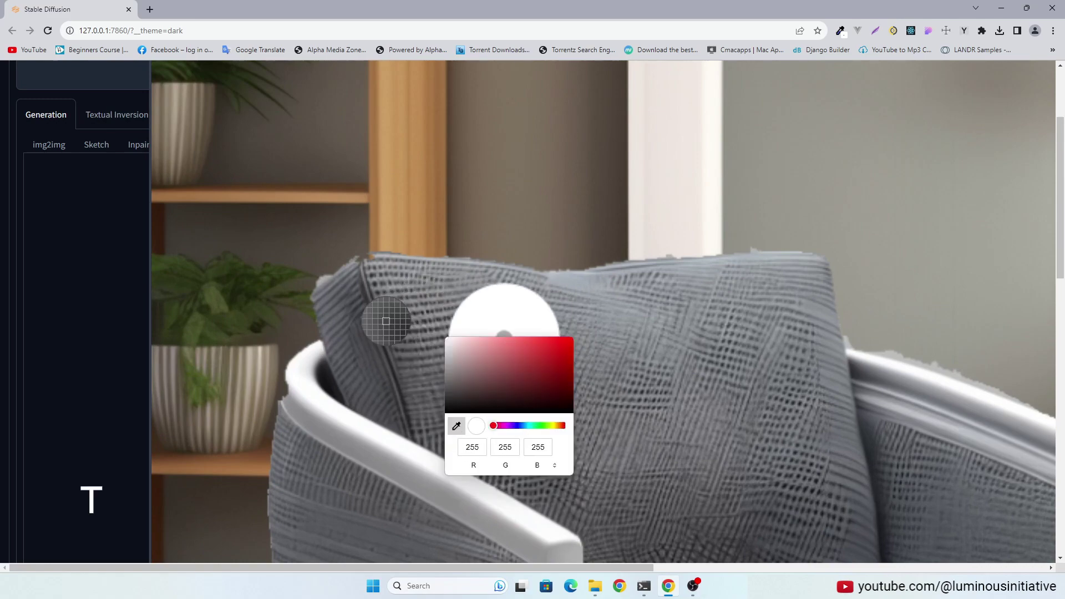
{"action": "left_click", "coordinate": [391, 276]}
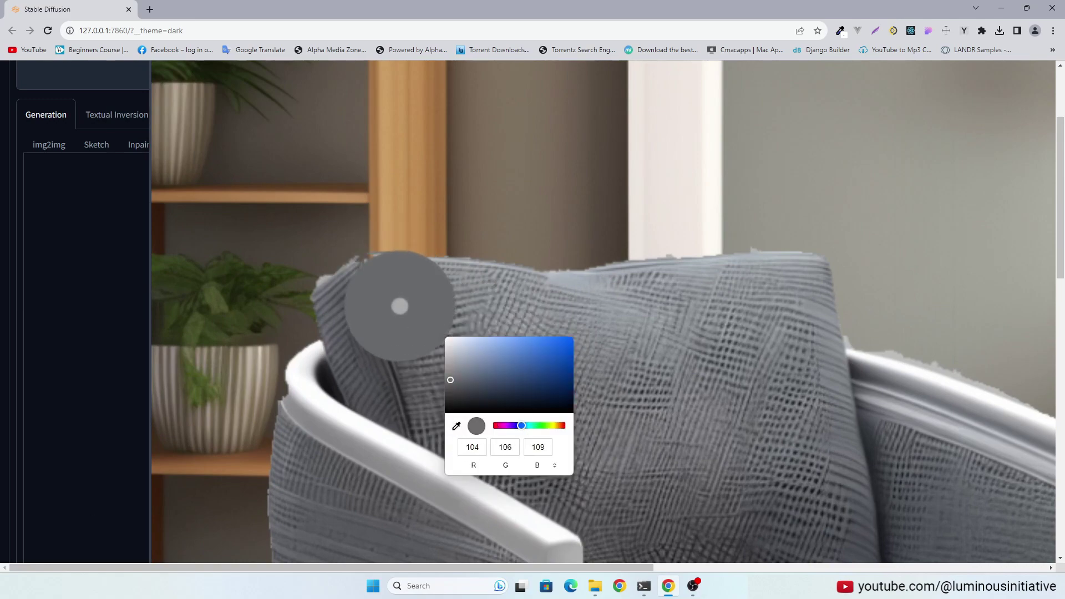
{"action": "left_click", "coordinate": [400, 306]}
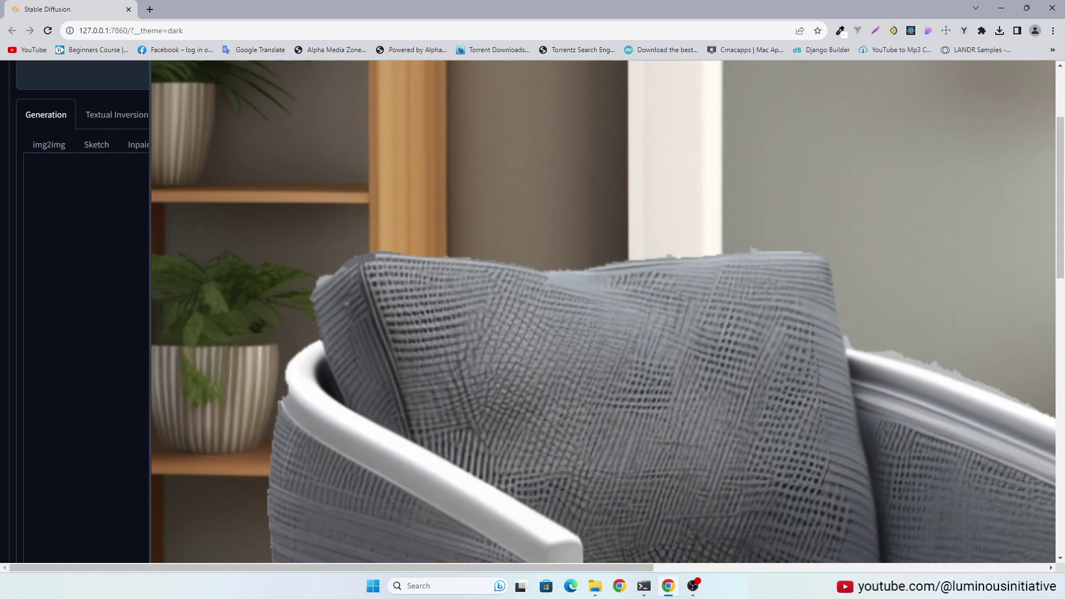
{"action": "left_click", "coordinate": [290, 377]}
{"action": "left_click", "coordinate": [290, 377]}
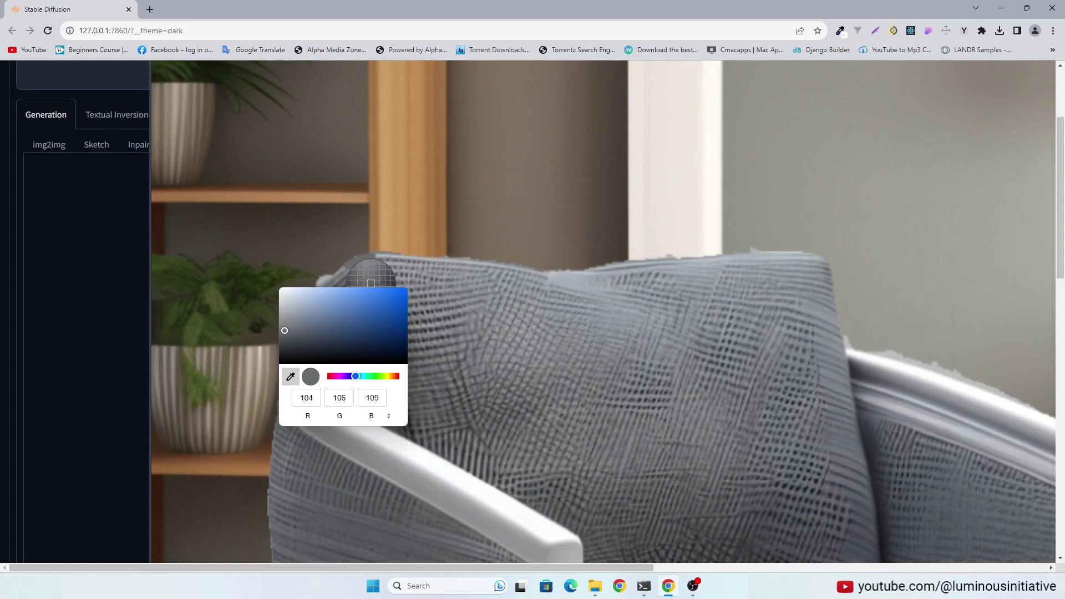
{"action": "left_click", "coordinate": [326, 256]}
{"action": "key", "text": "Escape"}
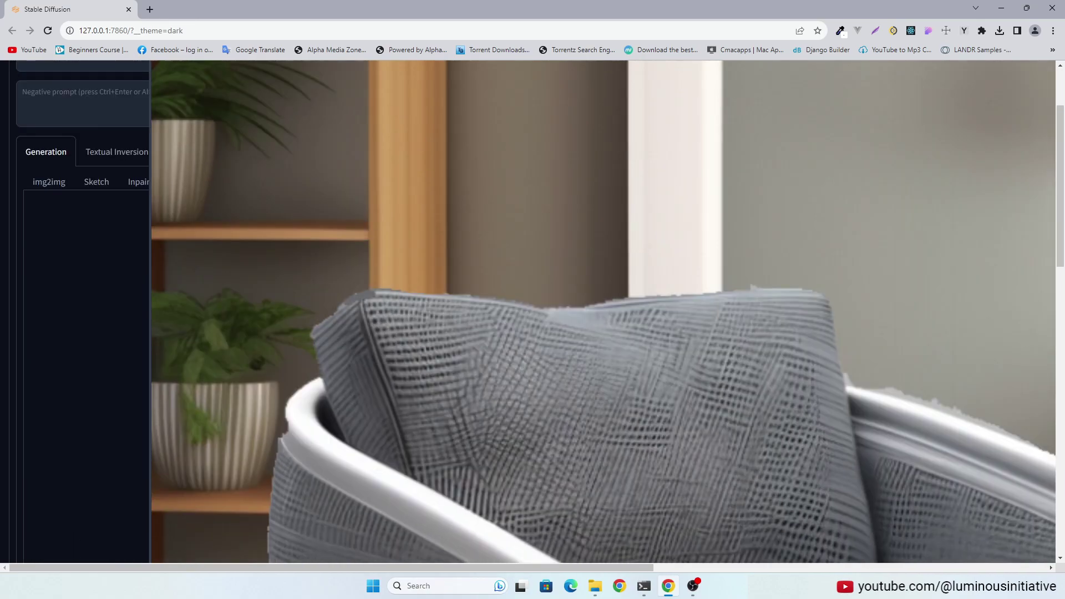
Step: Enlarge the canvas to inspect the armchair's edges and legs, then restore normal size
{"action": "left_click", "coordinate": [424, 352]}
{"action": "left_click", "coordinate": [753, 95]}
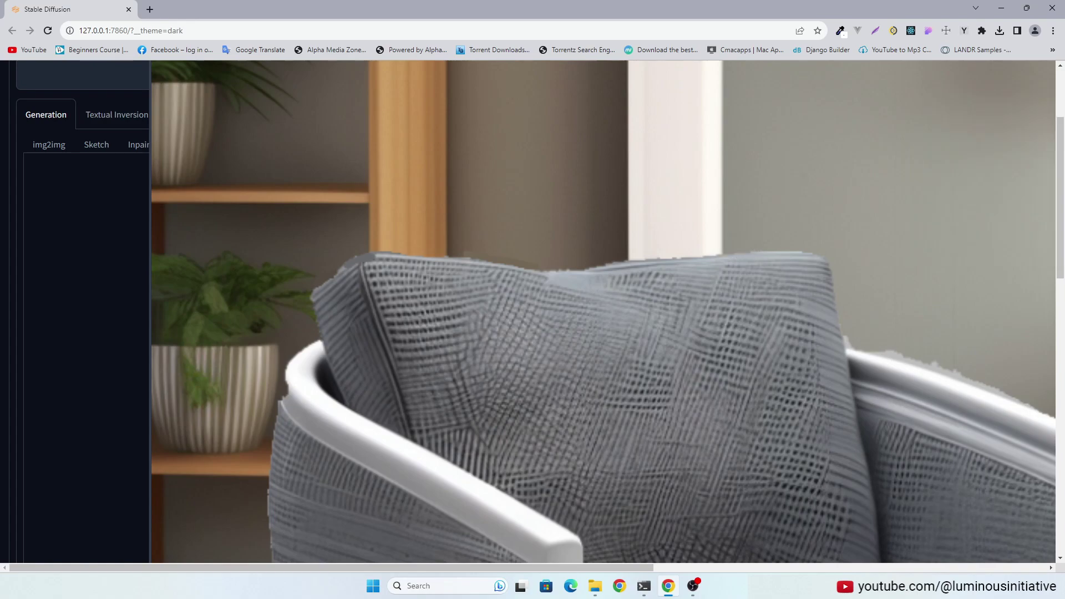
{"action": "scroll", "coordinate": [532, 310], "scroll_direction": "down", "scroll_amount": 3}
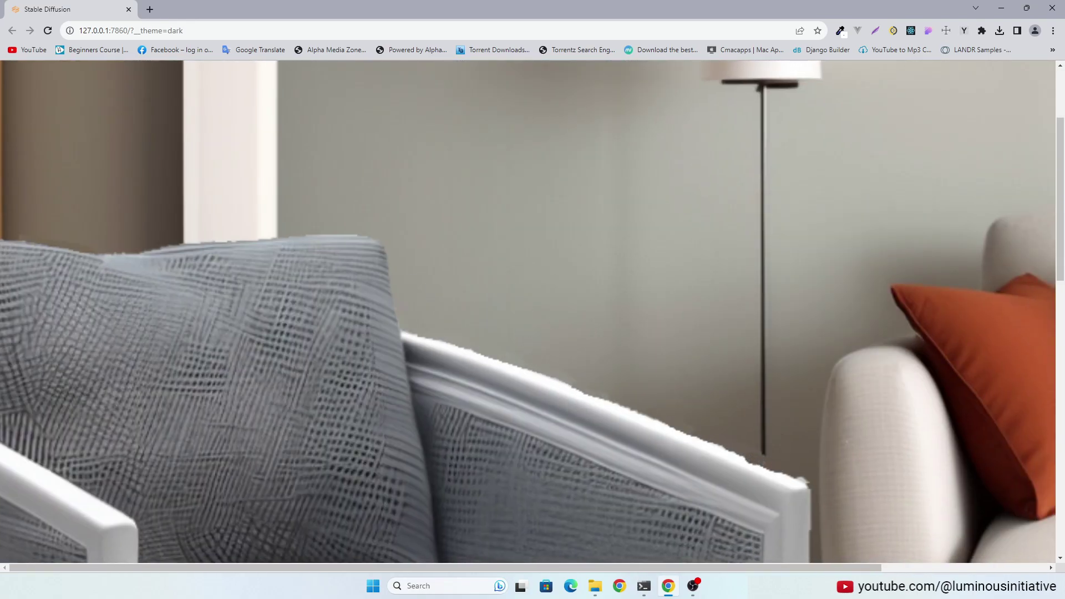
{"action": "key", "text": "s"}
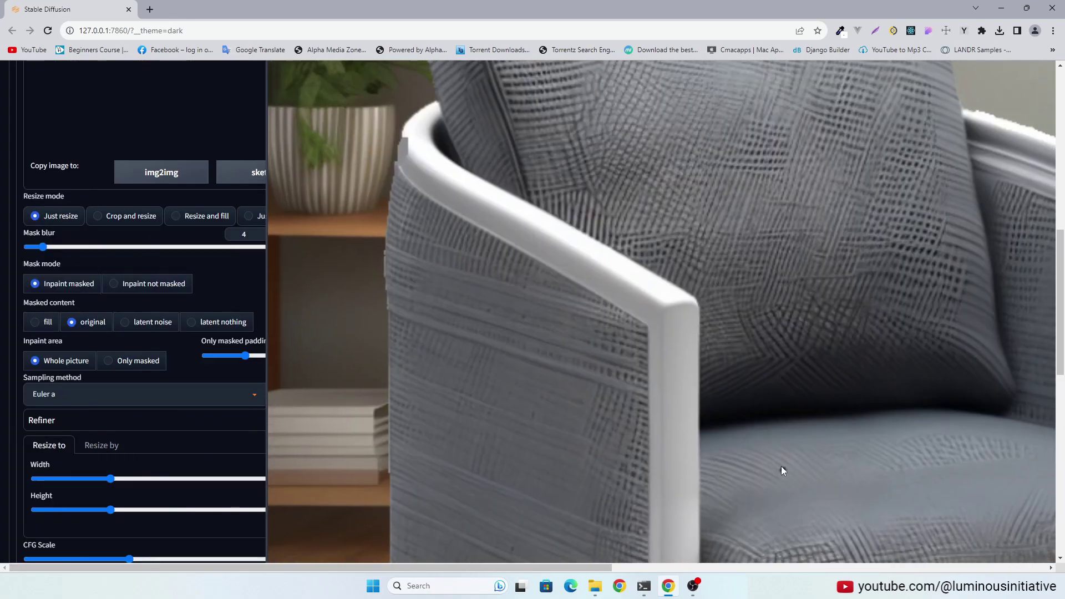
{"action": "scroll", "coordinate": [781, 471], "scroll_direction": "down", "scroll_amount": 3}
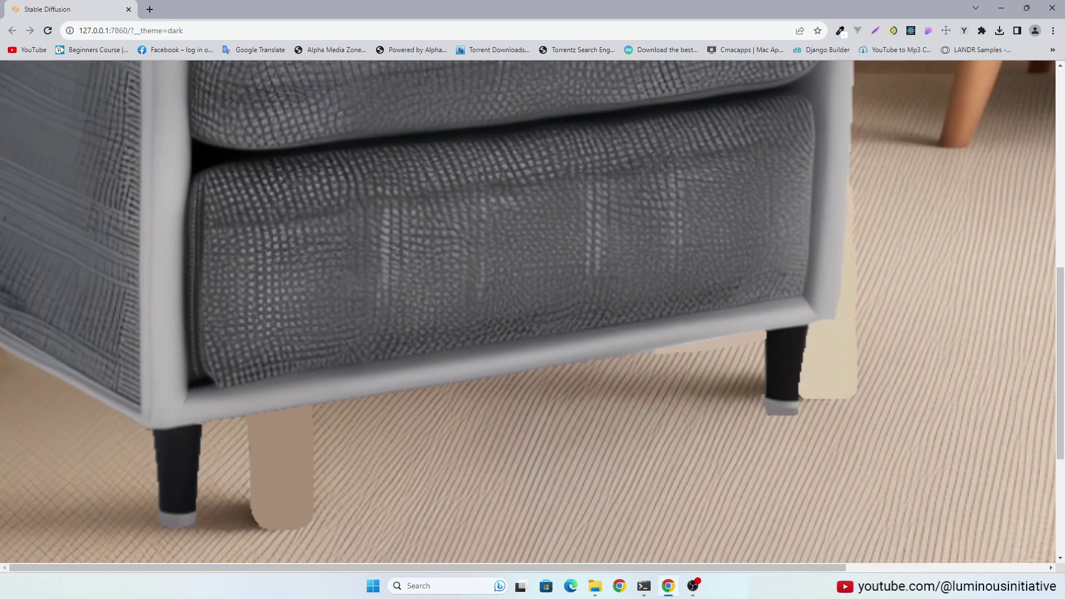
{"action": "key", "text": "r"}
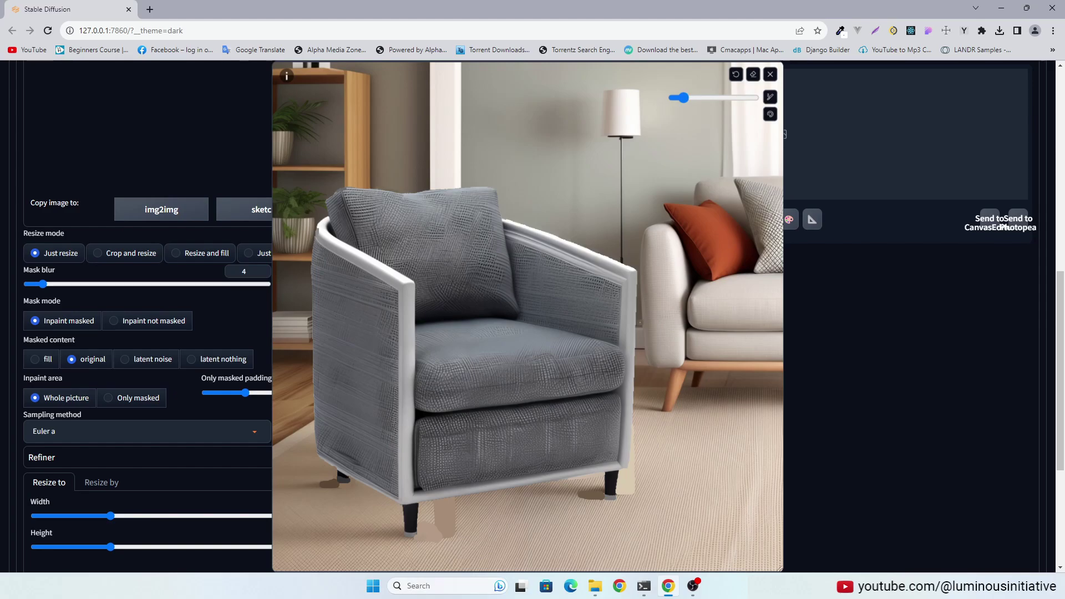
Step: Auto-detect the output size from the image, changing it from 512 × 512 to 1024 × 1024
{"action": "key", "text": "s"}
{"action": "scroll", "coordinate": [720, 382], "scroll_direction": "up", "scroll_amount": 7}
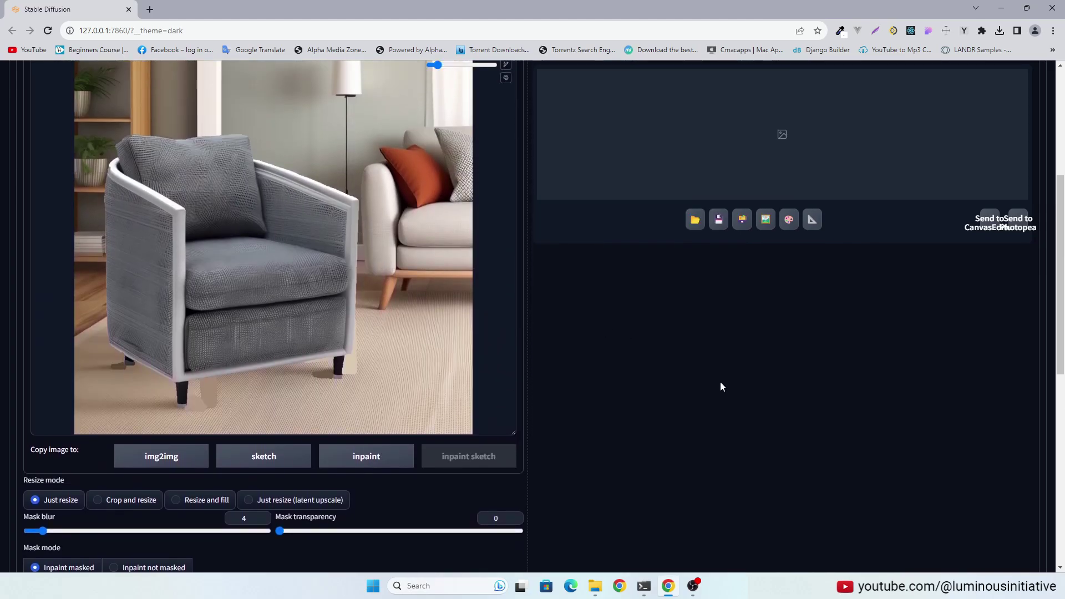
{"action": "scroll", "coordinate": [622, 351], "scroll_direction": "down", "scroll_amount": 10}
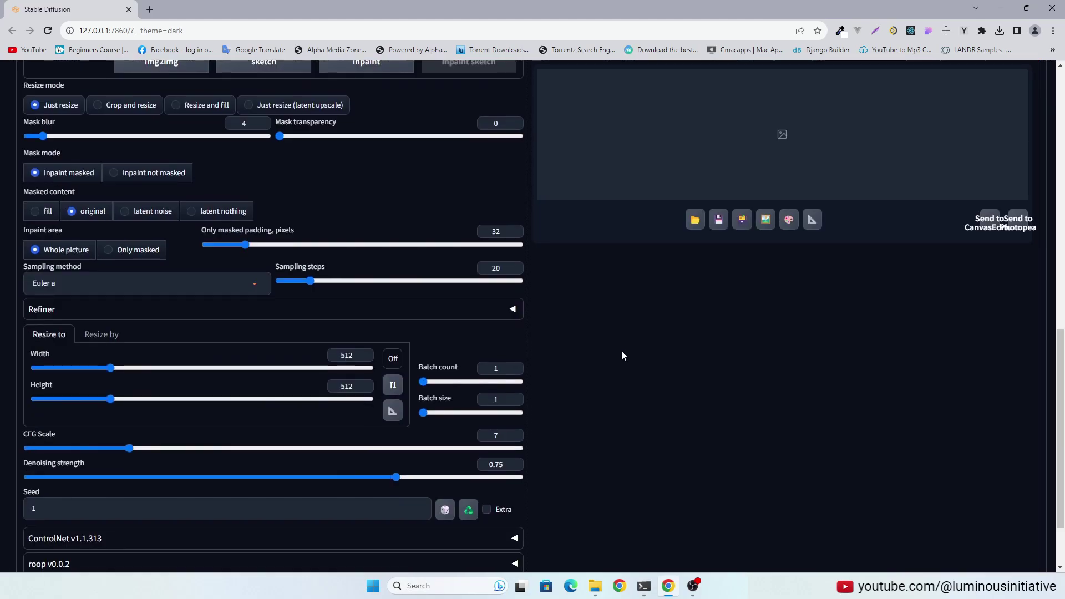
{"action": "scroll", "coordinate": [190, 222], "scroll_direction": "up", "scroll_amount": 1}
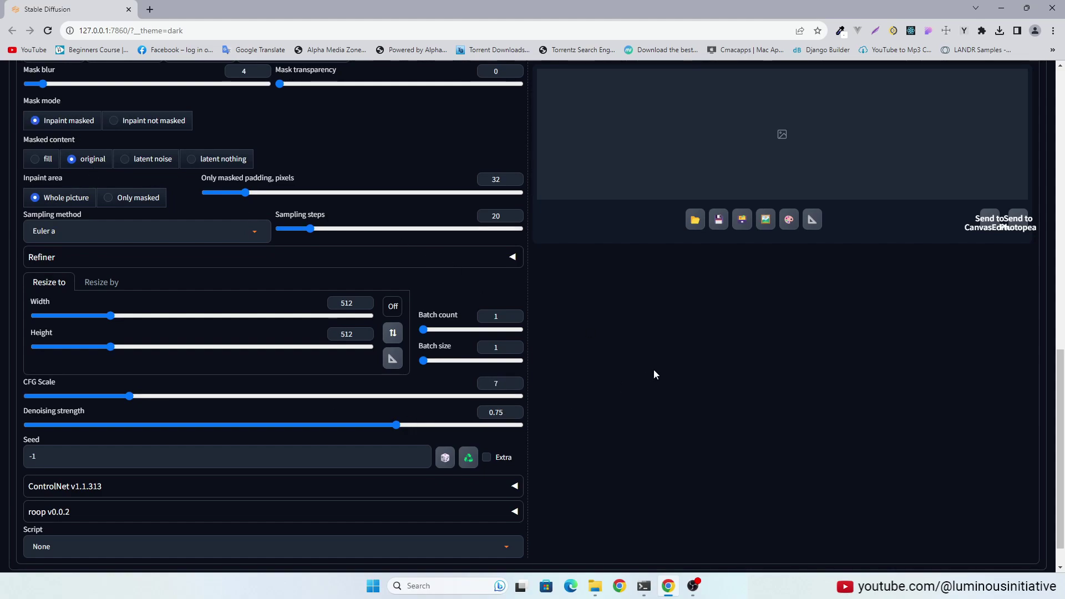
{"action": "left_click", "coordinate": [392, 368]}
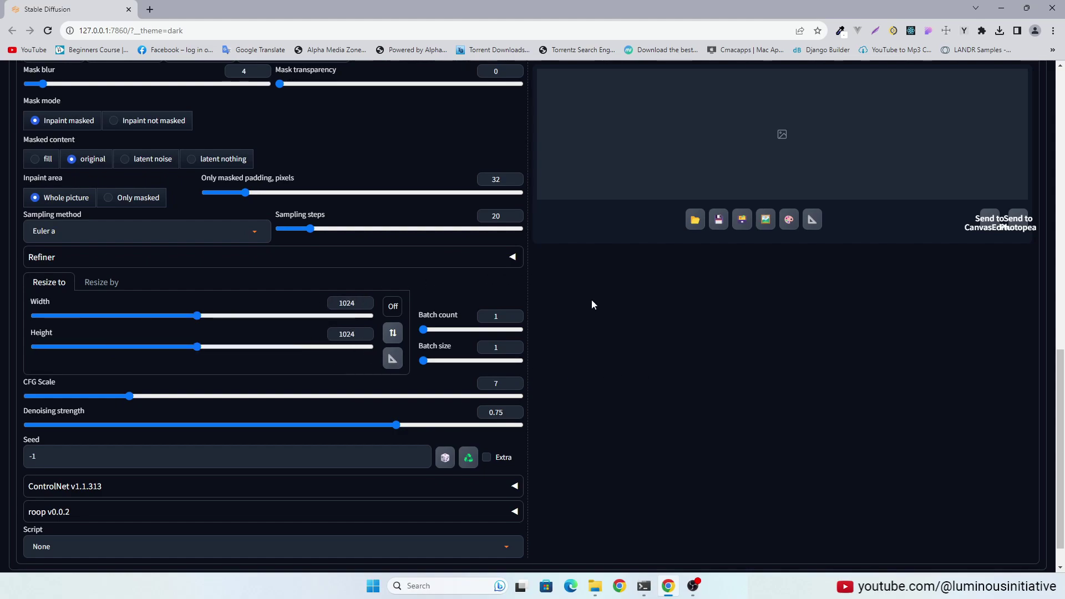
{"action": "scroll", "coordinate": [708, 382], "scroll_direction": "up", "scroll_amount": 4}
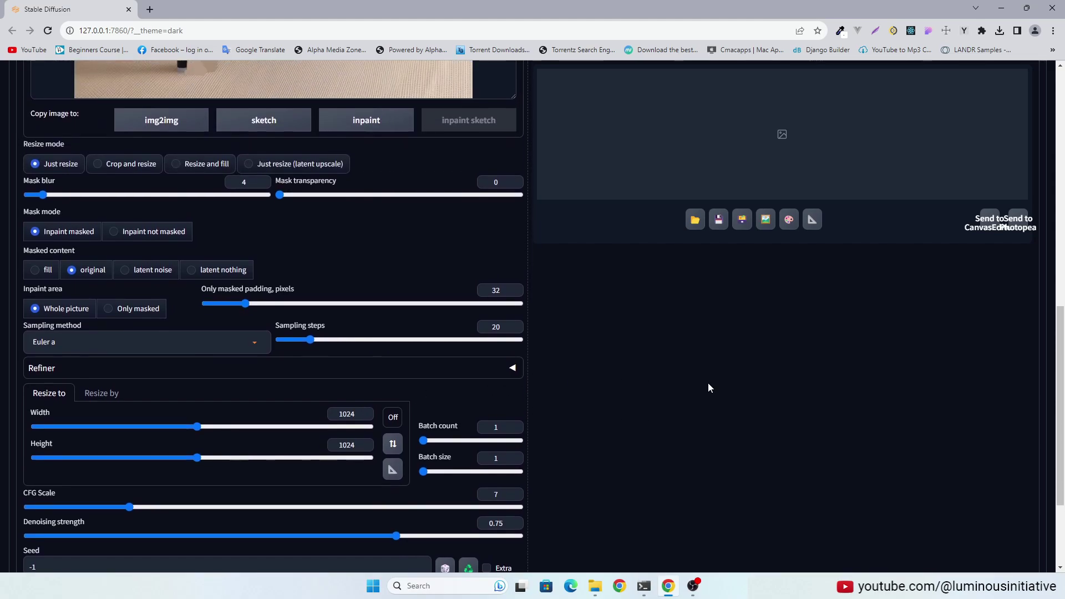
{"action": "scroll", "coordinate": [707, 381], "scroll_direction": "up", "scroll_amount": 4}
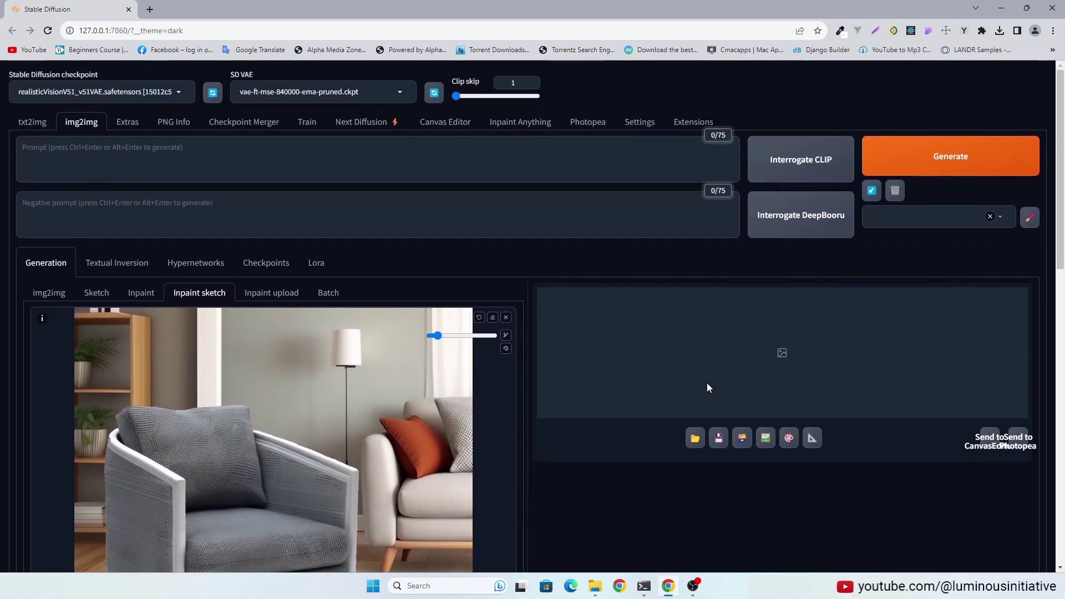
Step: Enter the prompt 'a living room with a chair sitting on a rug' and negative prompt 'text, watermark'
{"action": "left_click", "coordinate": [207, 160]}
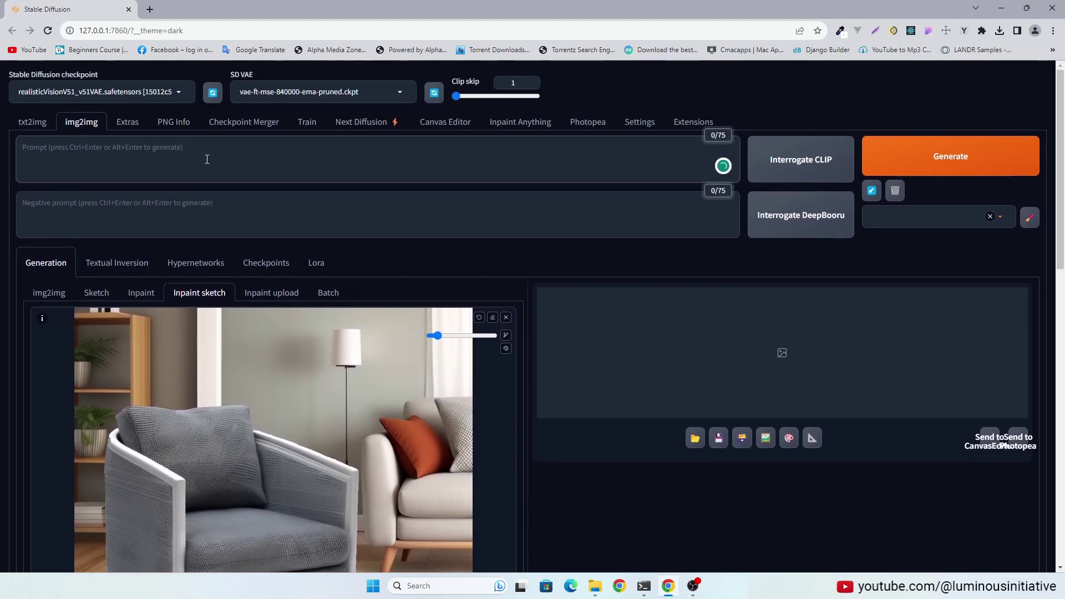
{"action": "type", "text": "a living "}
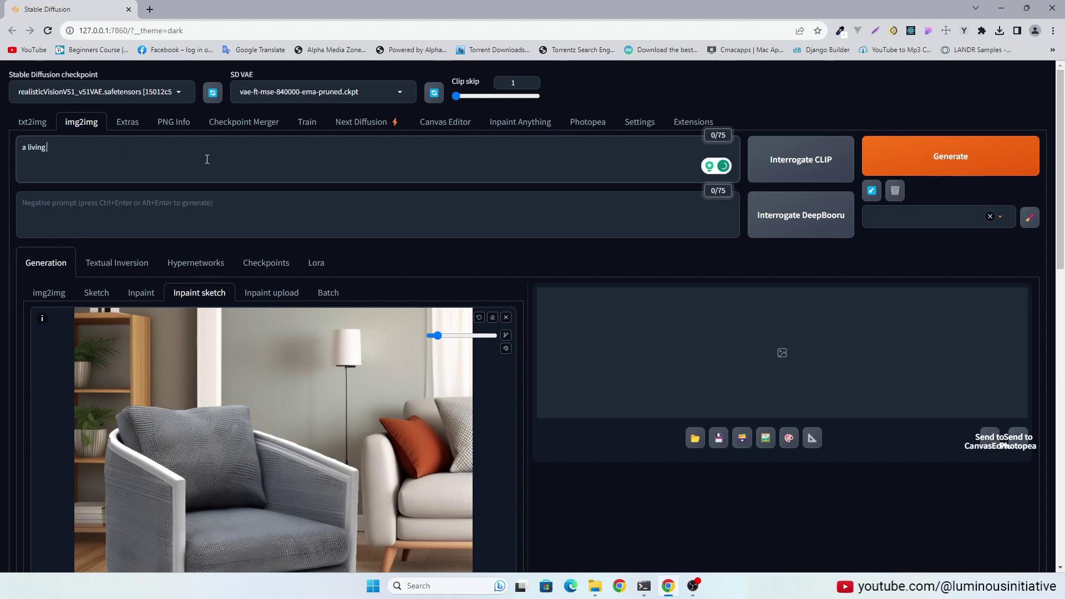
{"action": "type", "text": "room with a chair sitting on a rug"}
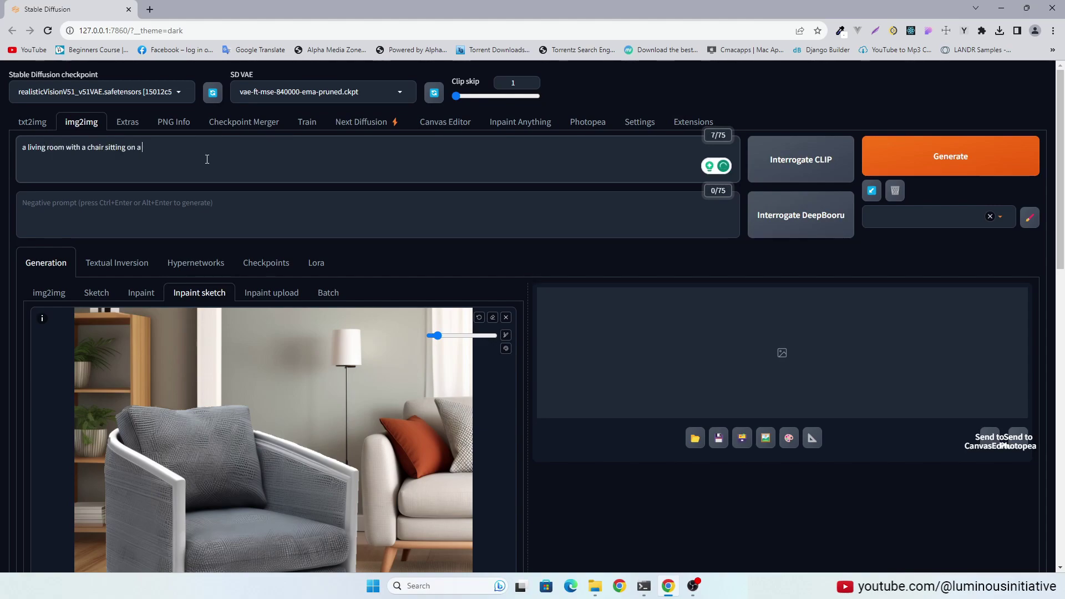
{"action": "left_click", "coordinate": [209, 217]}
{"action": "type", "text": "text, watermark"}
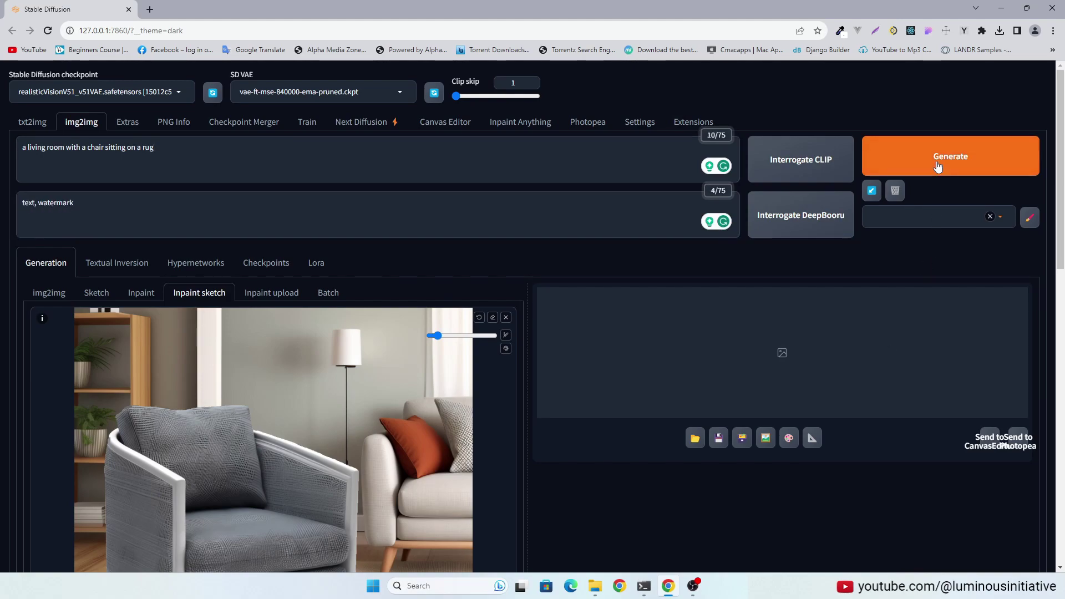
Step: Generate the 1024 × 1024 inpainted living room and view the result full screen
{"action": "left_click", "coordinate": [937, 165]}
{"action": "key", "text": "alt+Tab"}
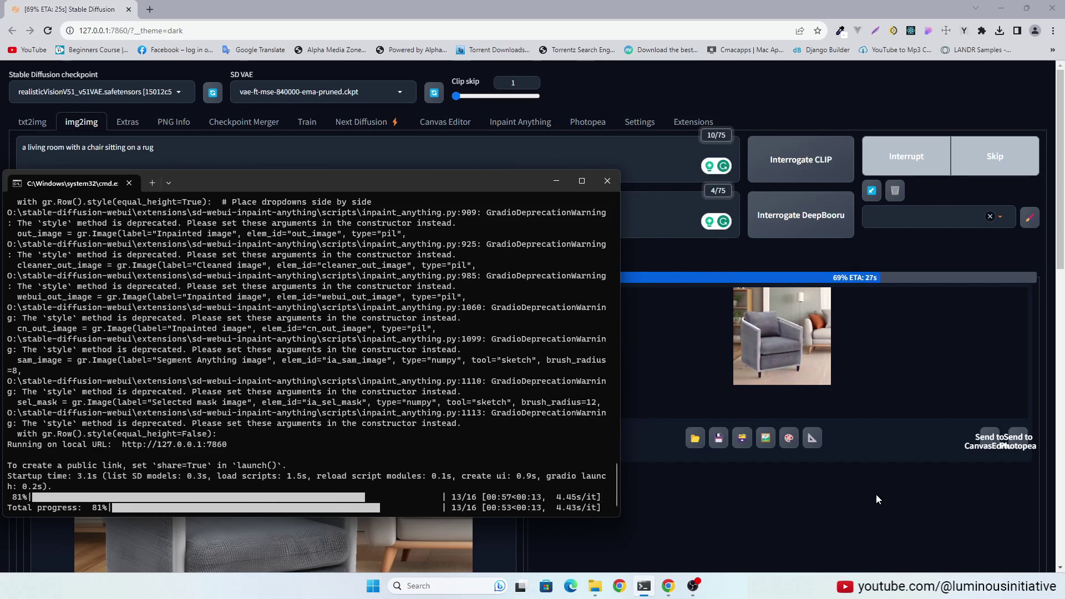
{"action": "key", "text": "alt+Tab"}
{"action": "left_click", "coordinate": [808, 383]}
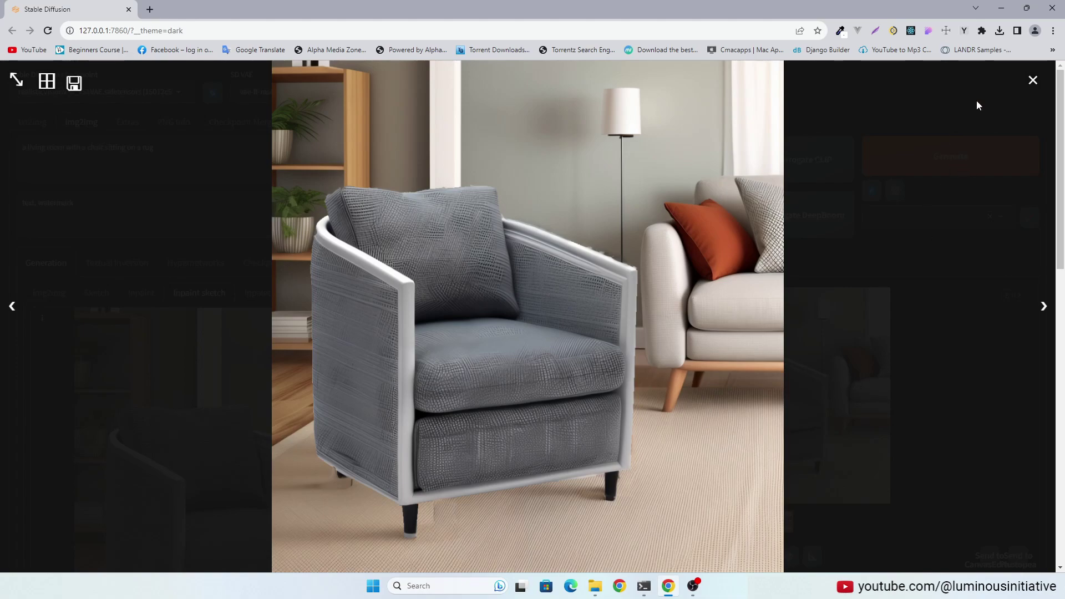
{"action": "left_click", "coordinate": [1033, 80]}
{"action": "scroll", "coordinate": [949, 239], "scroll_direction": "down", "scroll_amount": 2}
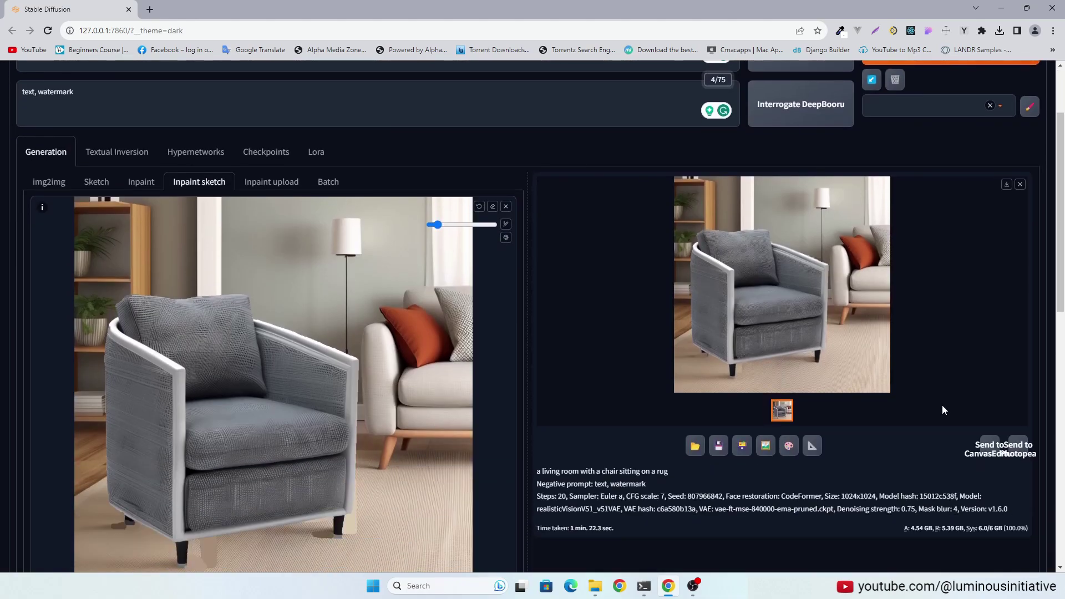
{"action": "scroll", "coordinate": [943, 408], "scroll_direction": "down", "scroll_amount": 1}
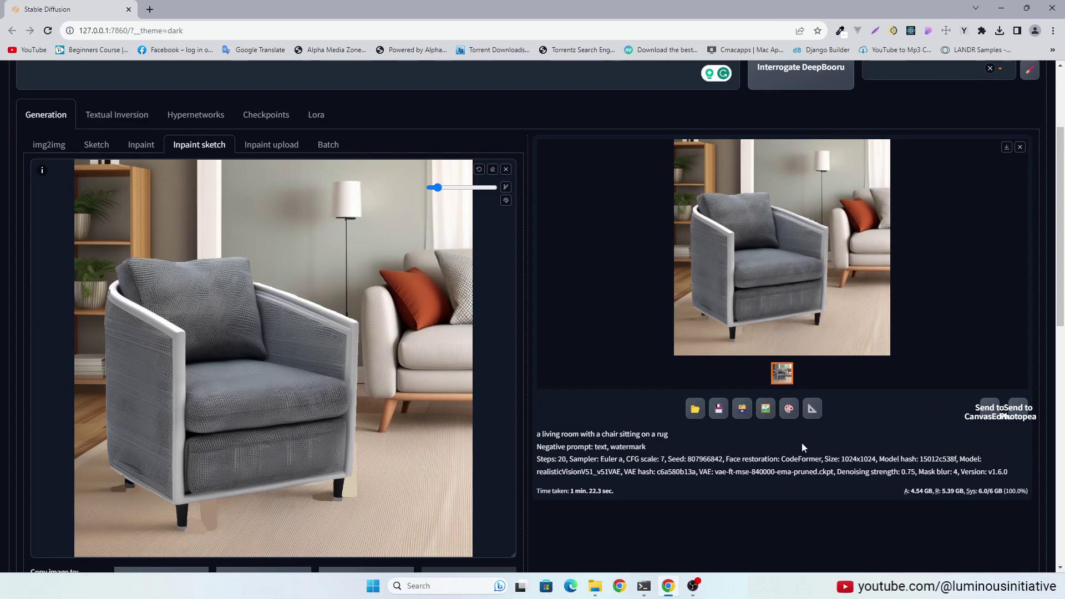
Step: Send the inpainted result to img2img and set Denoising strength to 0.25
{"action": "left_click", "coordinate": [765, 410]}
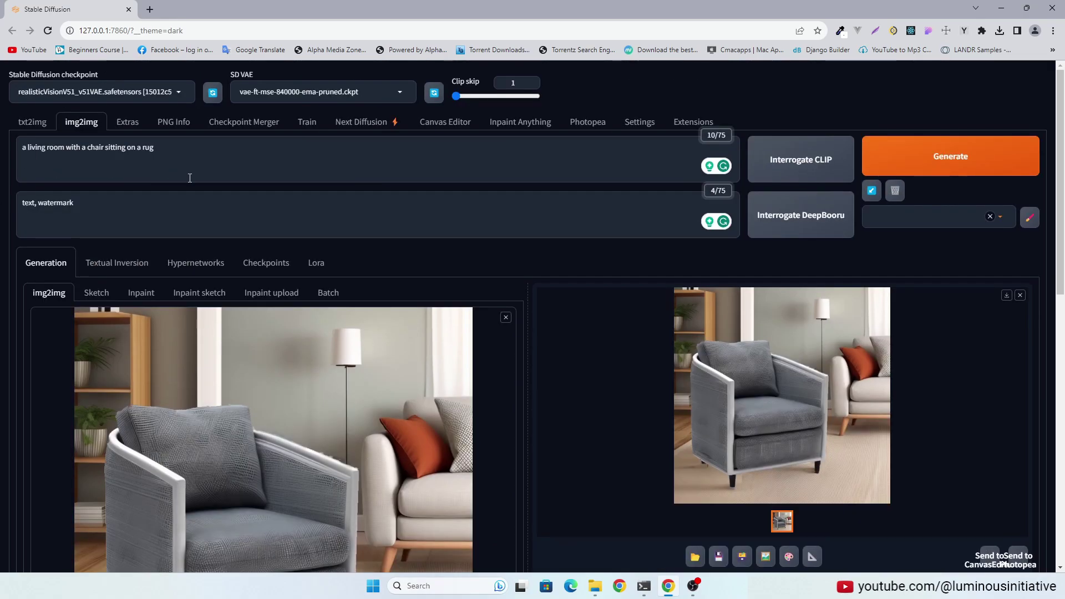
{"action": "scroll", "coordinate": [554, 311], "scroll_direction": "down", "scroll_amount": 8}
{"action": "scroll", "coordinate": [645, 359], "scroll_direction": "down", "scroll_amount": 3}
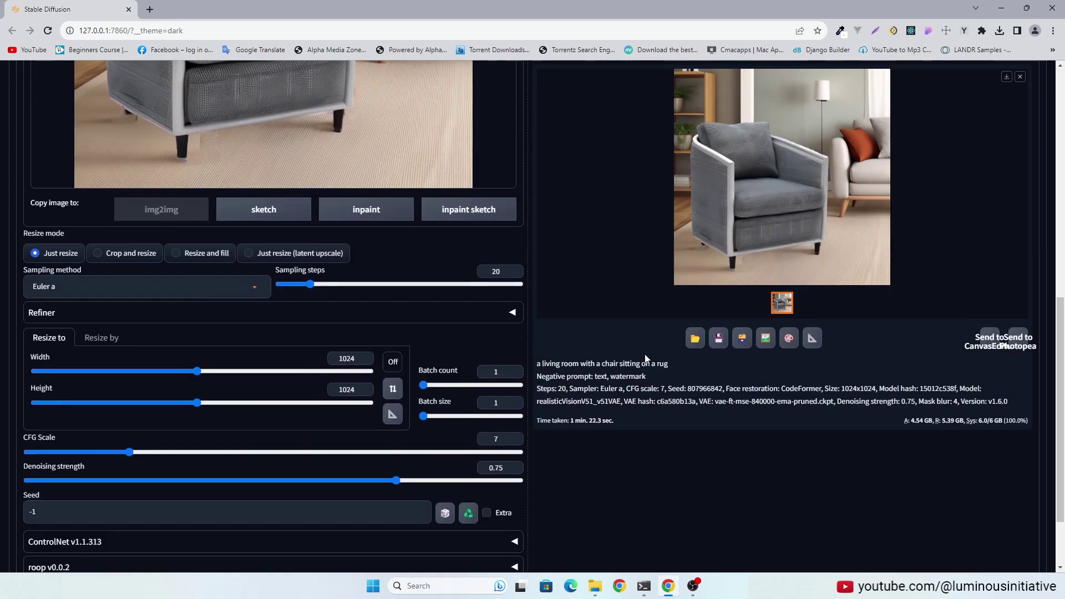
{"action": "left_click_drag", "start_coordinate": [396, 406], "coordinate": [150, 409]}
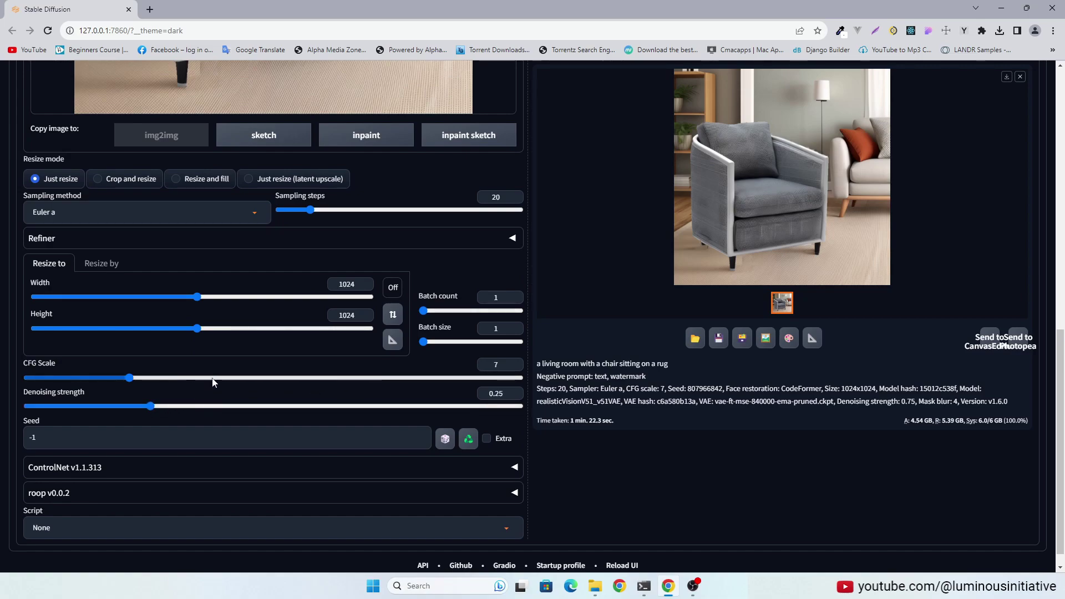
{"action": "scroll", "coordinate": [751, 356], "scroll_direction": "up", "scroll_amount": 10}
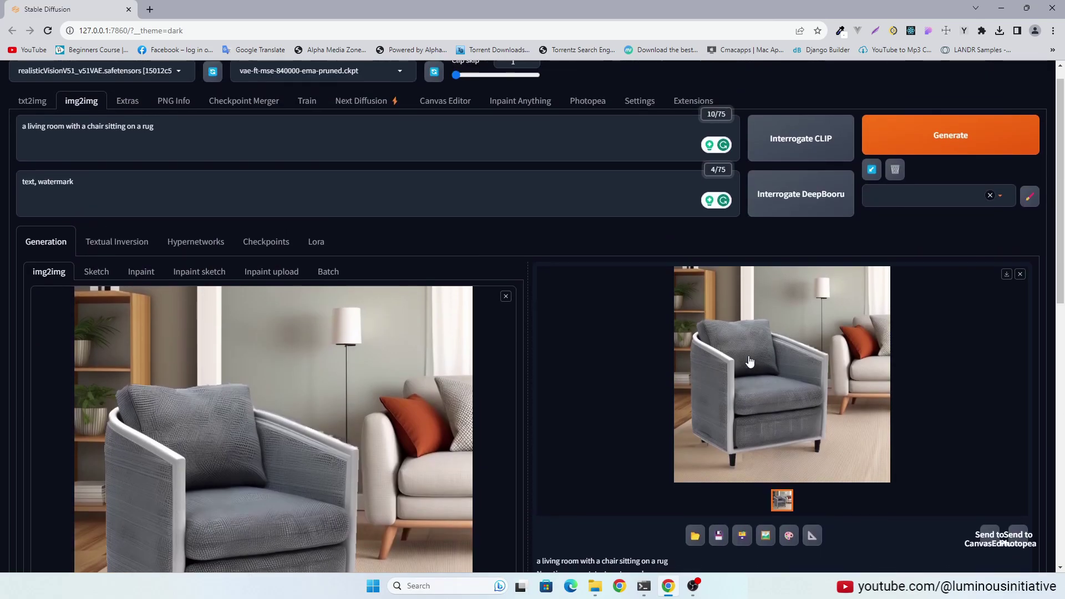
Step: Run the low-denoise img2img pass and bring up the refined armchair room
{"action": "left_click", "coordinate": [948, 140]}
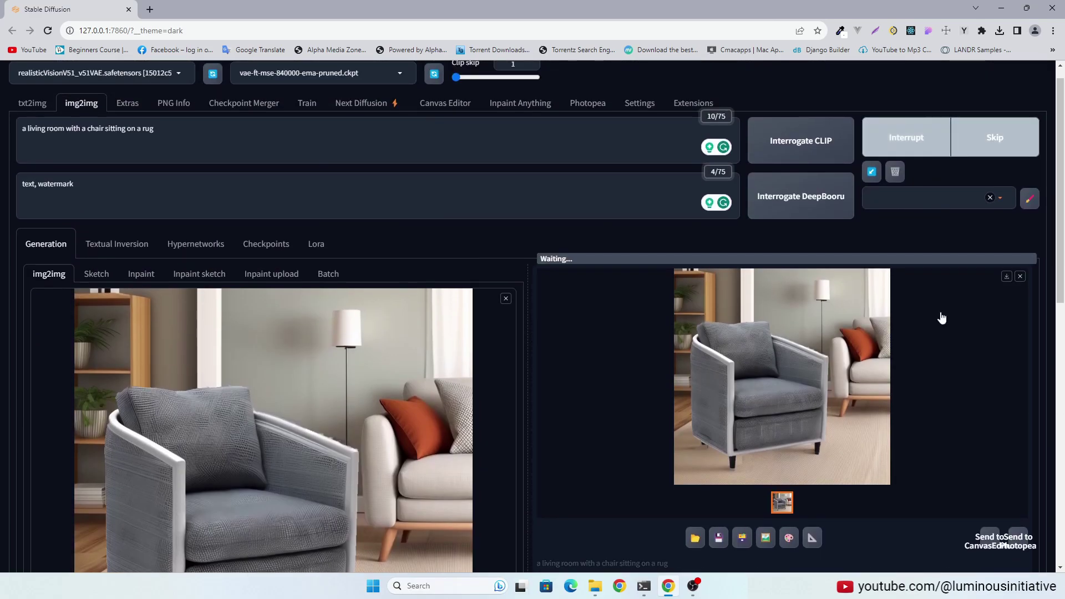
{"action": "key", "text": "alt+Tab"}
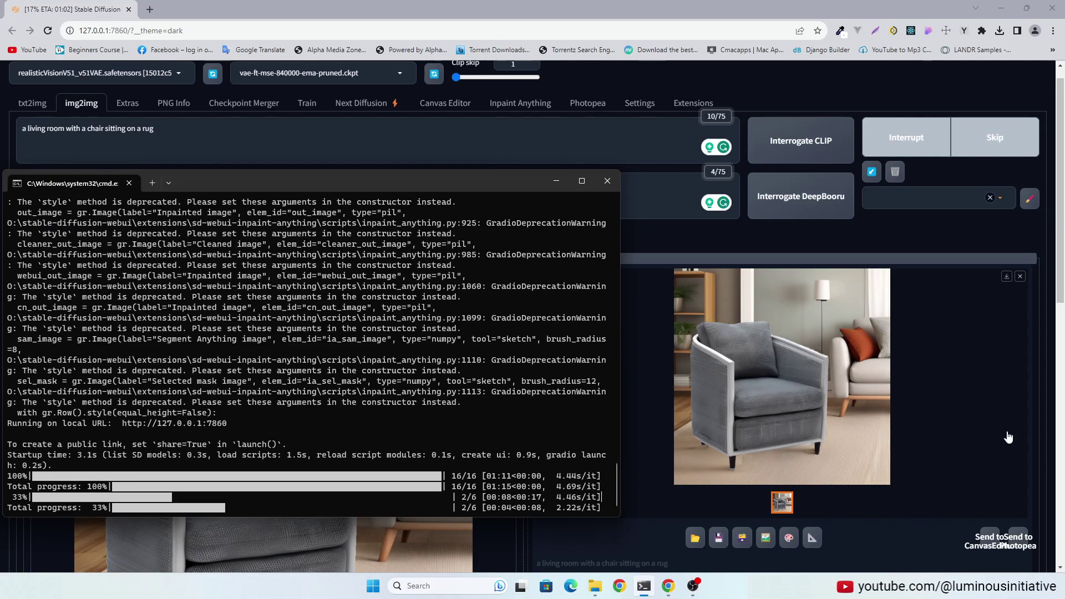
{"action": "left_click", "coordinate": [972, 444]}
{"action": "left_click", "coordinate": [774, 364]}
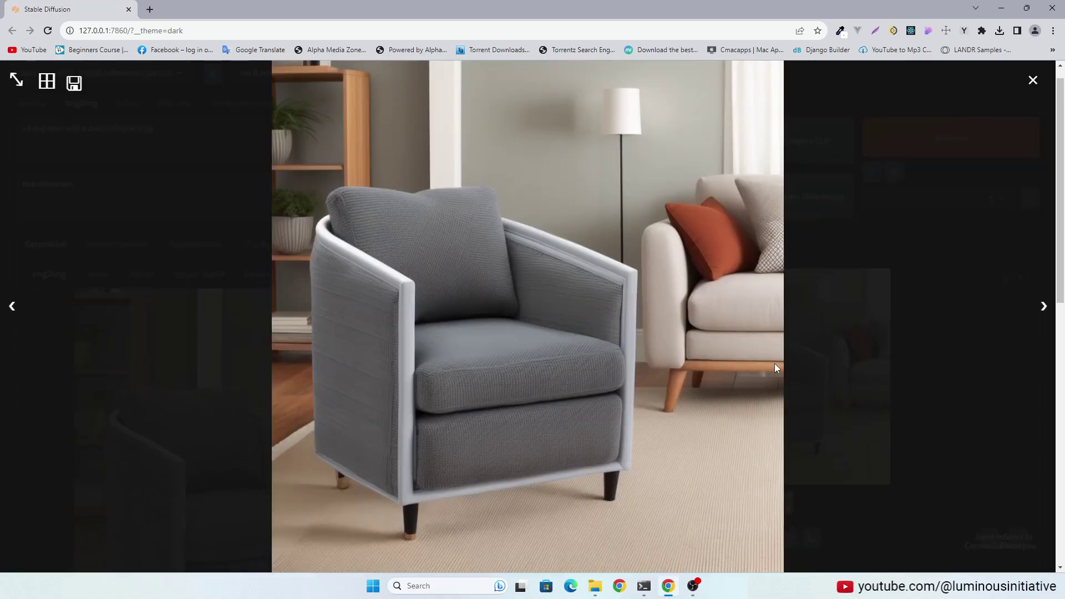